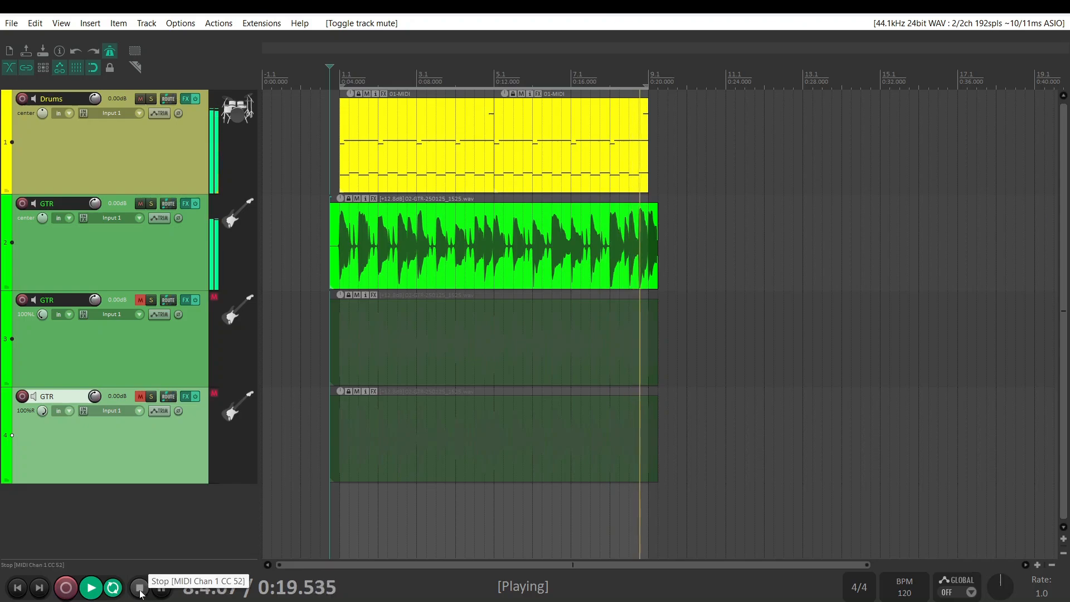
Stop playback and remove the two extra GTR tracks, keeping only the centred GTR track below Drums
left_click(144, 592)
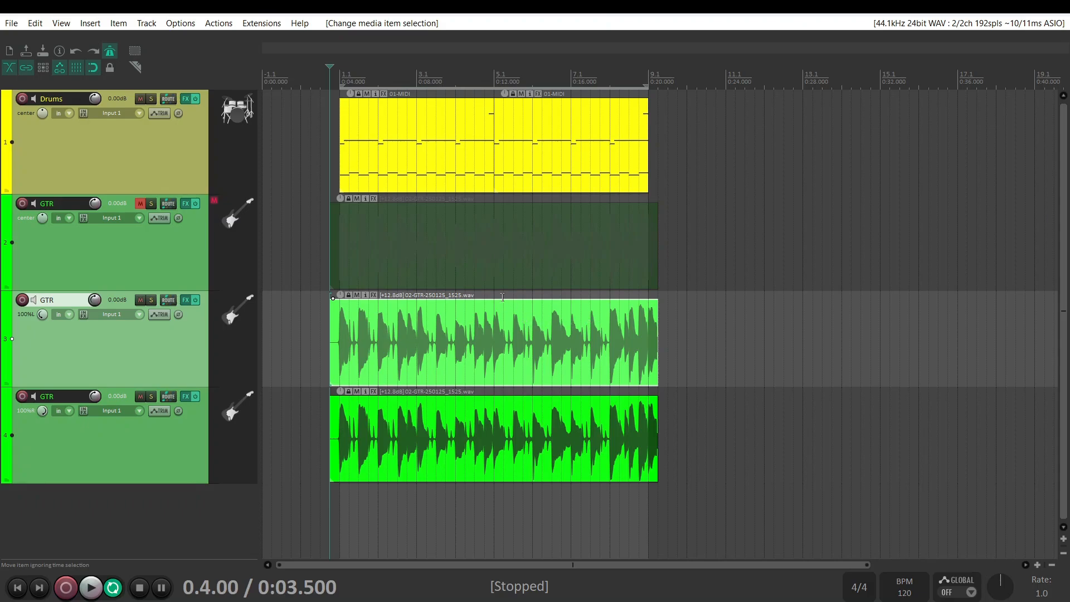
right_click(165, 357)
left_click(213, 258)
right_click(165, 341)
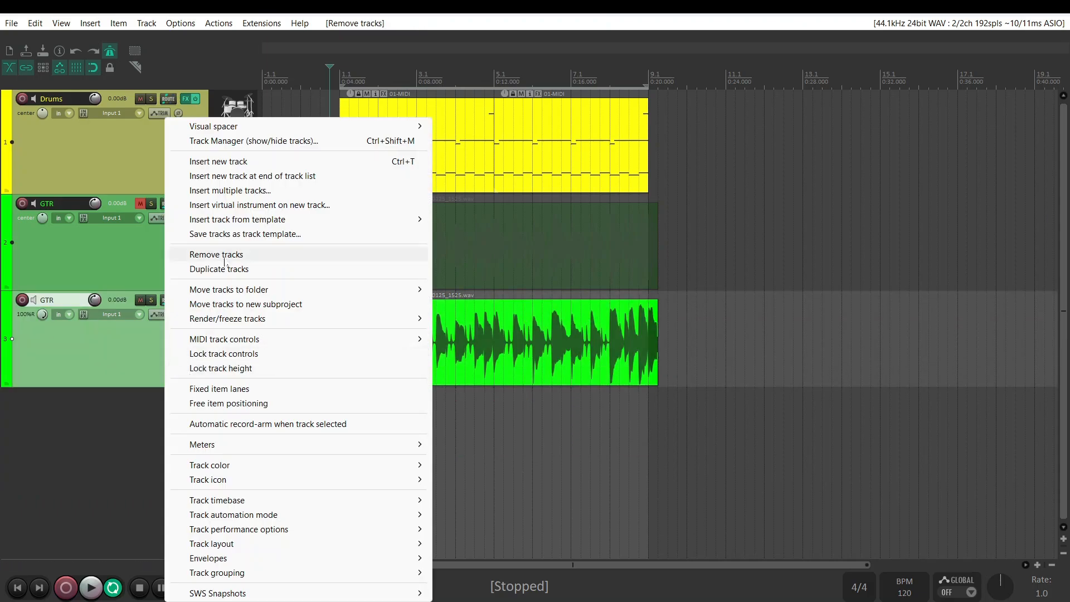
left_click(225, 259)
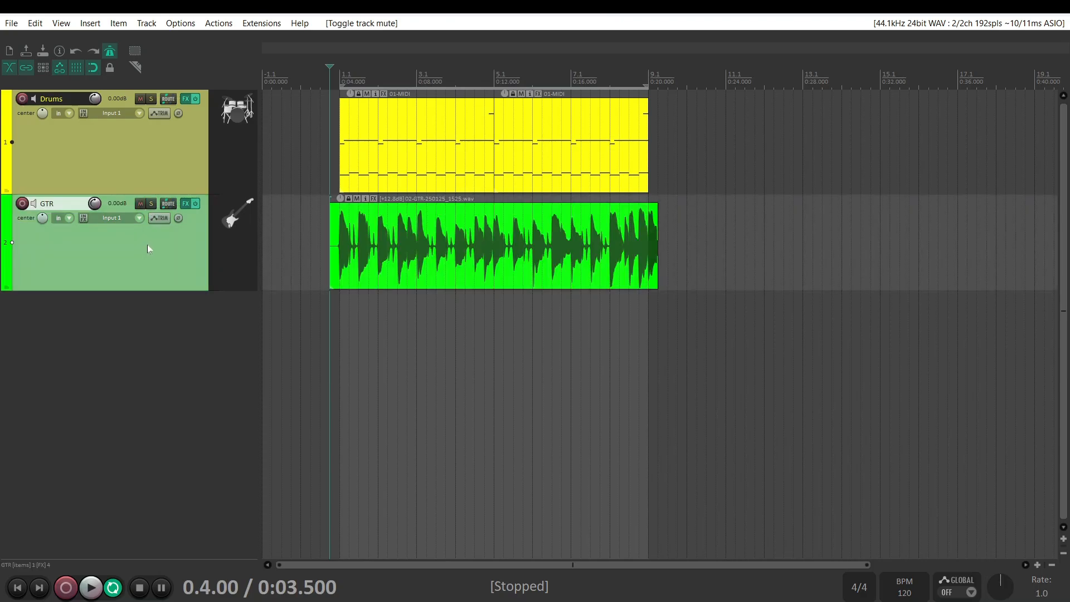
Duplicate the GTR track and view the FX chains of the original and the copy
right_click(149, 248)
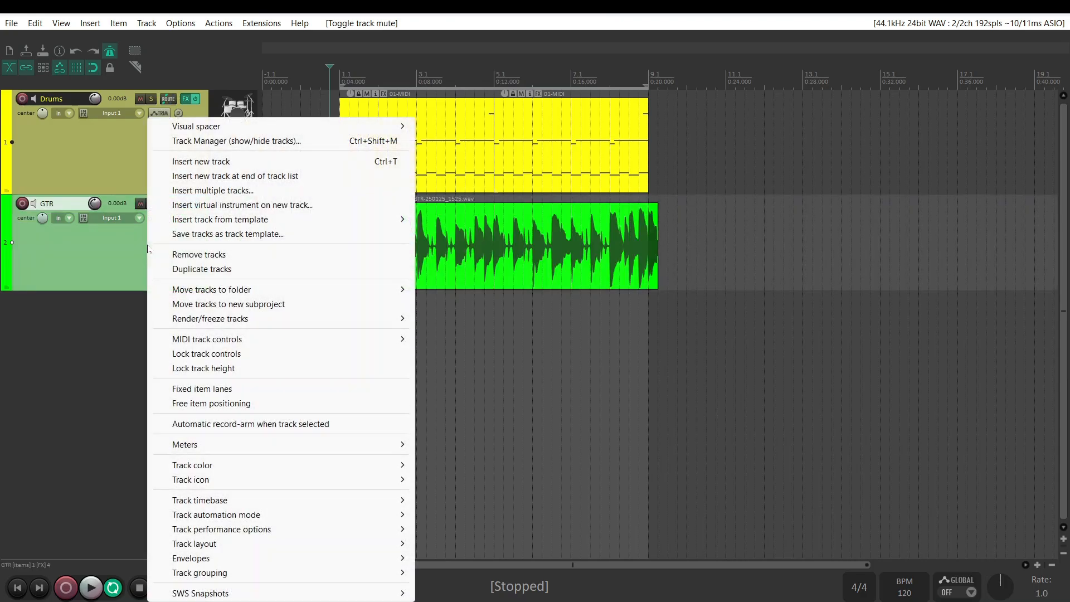
left_click(216, 270)
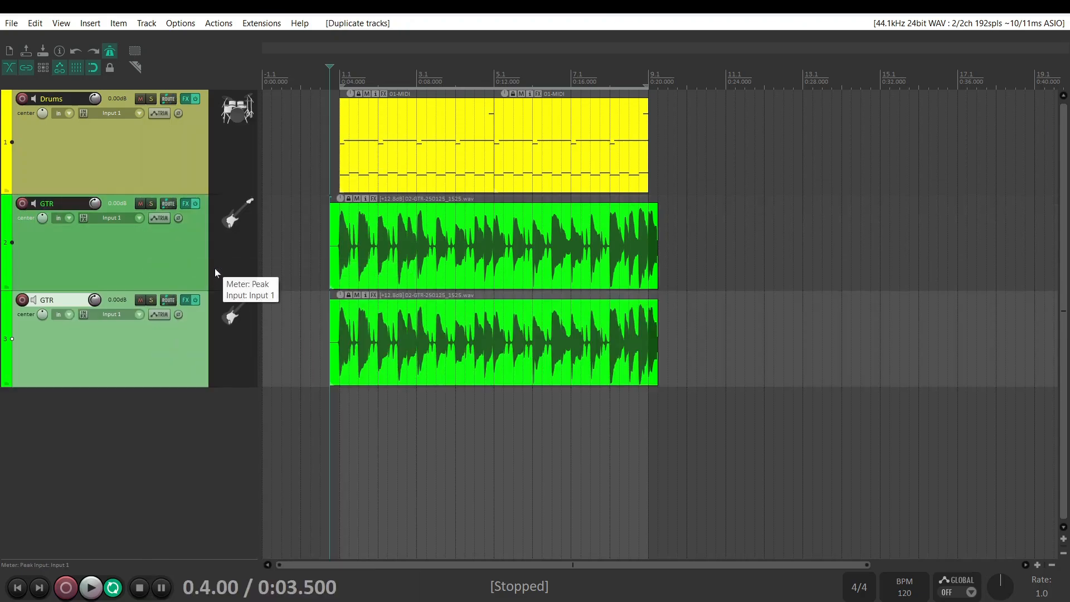
left_click(186, 204)
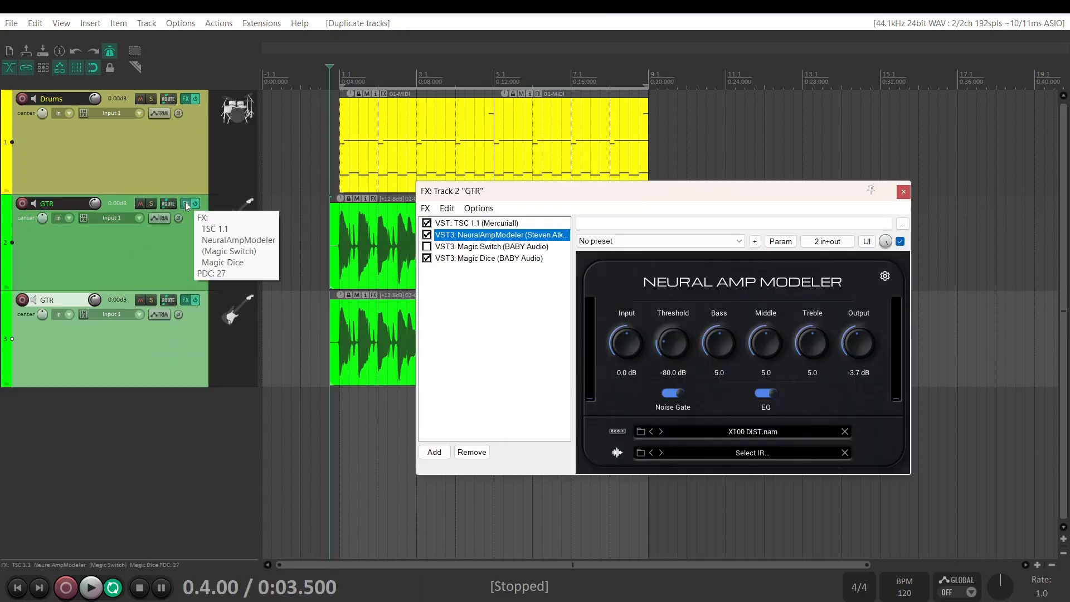
left_click(904, 189)
left_click(186, 300)
left_click(904, 189)
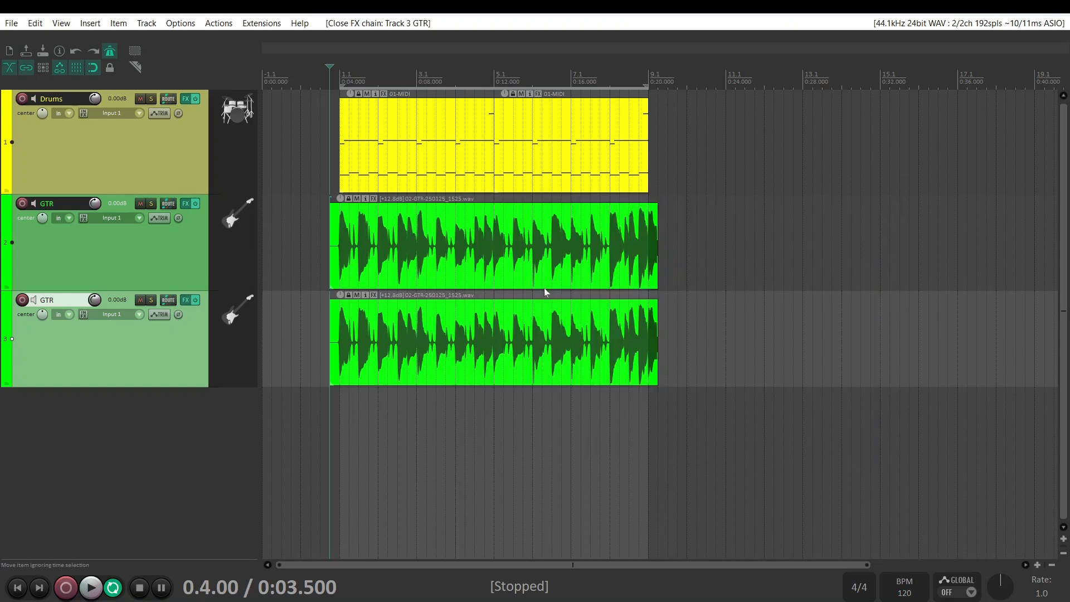
Select the audio item on the duplicated GTR track and delete it
left_click_drag(744, 336, 640, 345)
left_click_drag(712, 354, 408, 326)
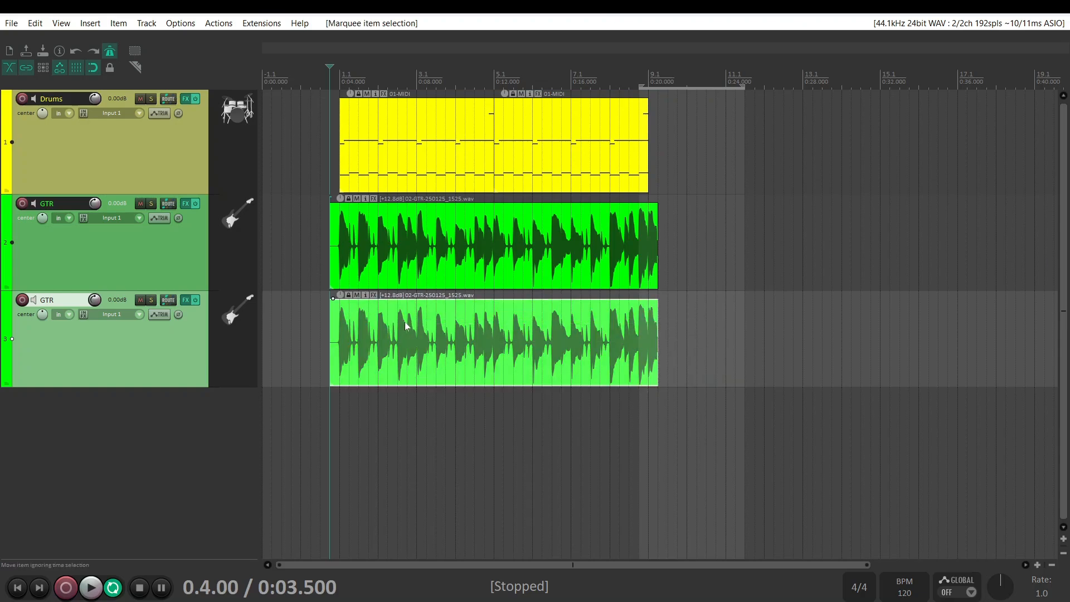
key("Delete")
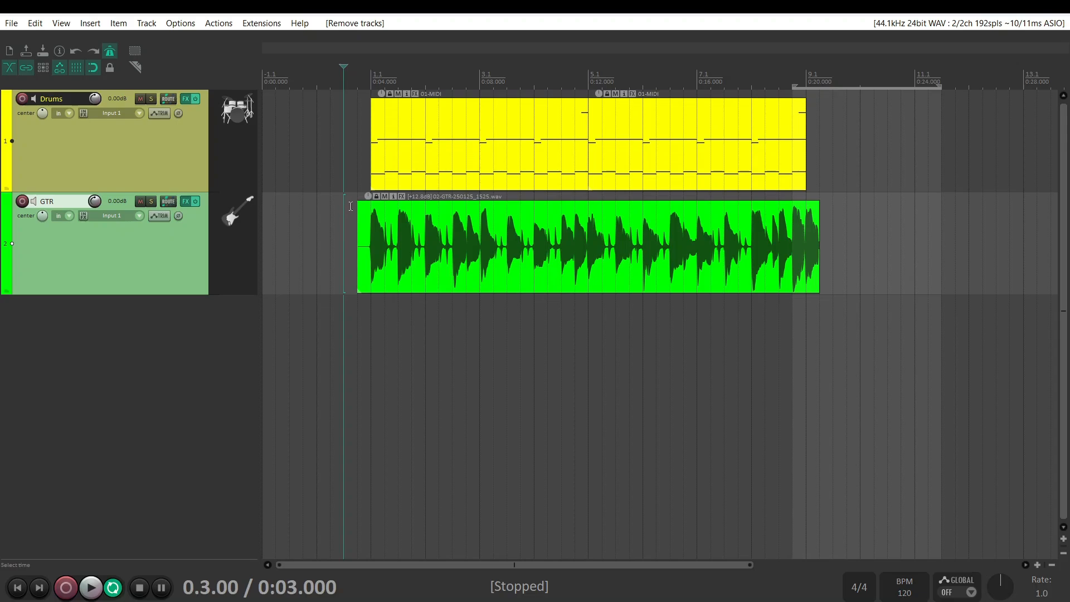
Search the action list for "duplicate tracks" and select the Track: Duplicate tracks action
left_click(220, 25)
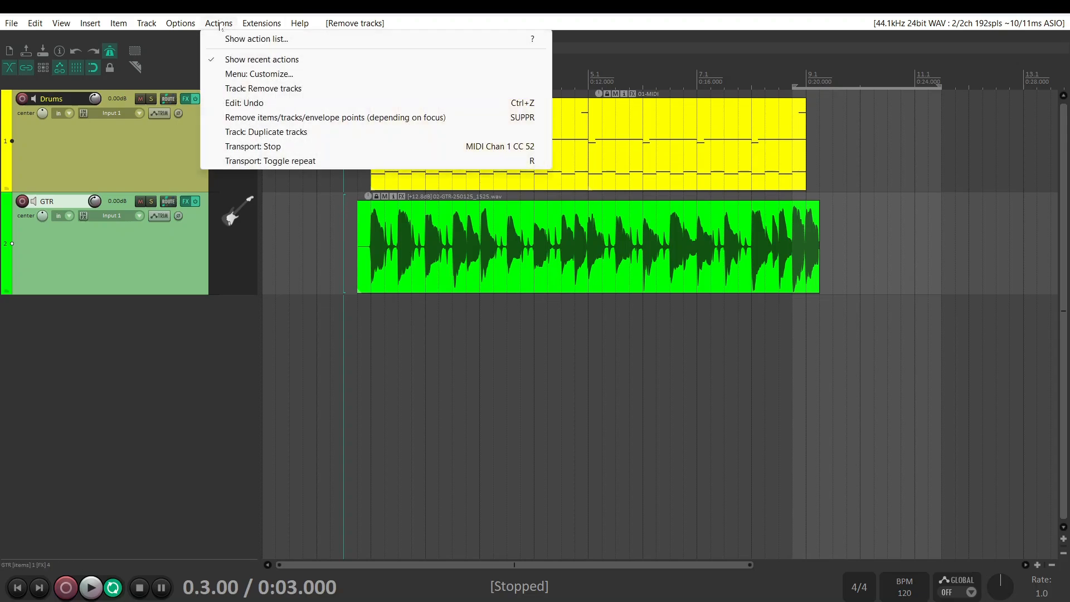
left_click(245, 39)
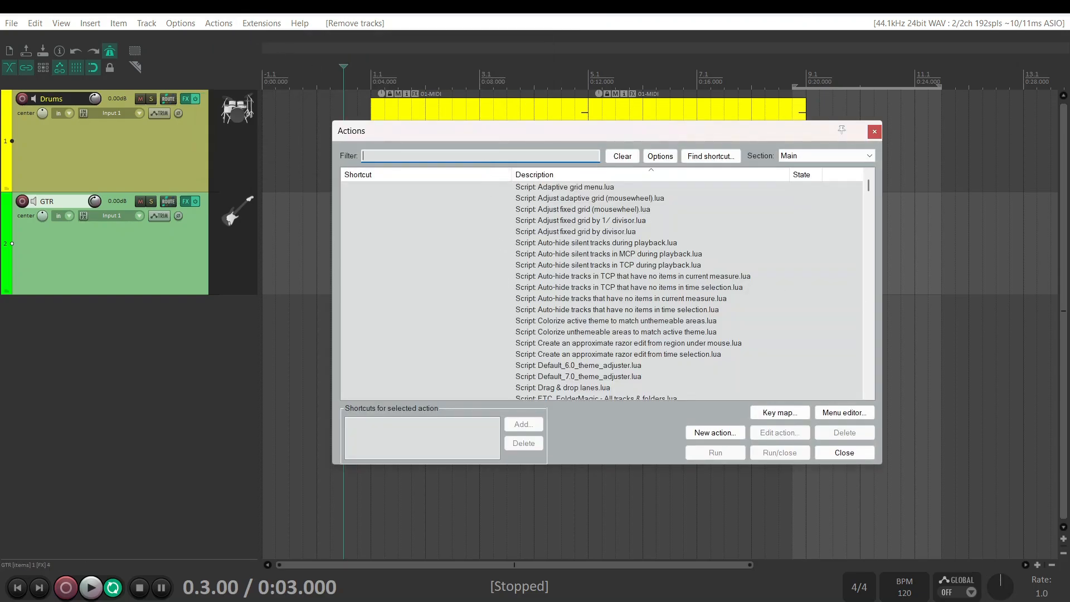
type("duplica")
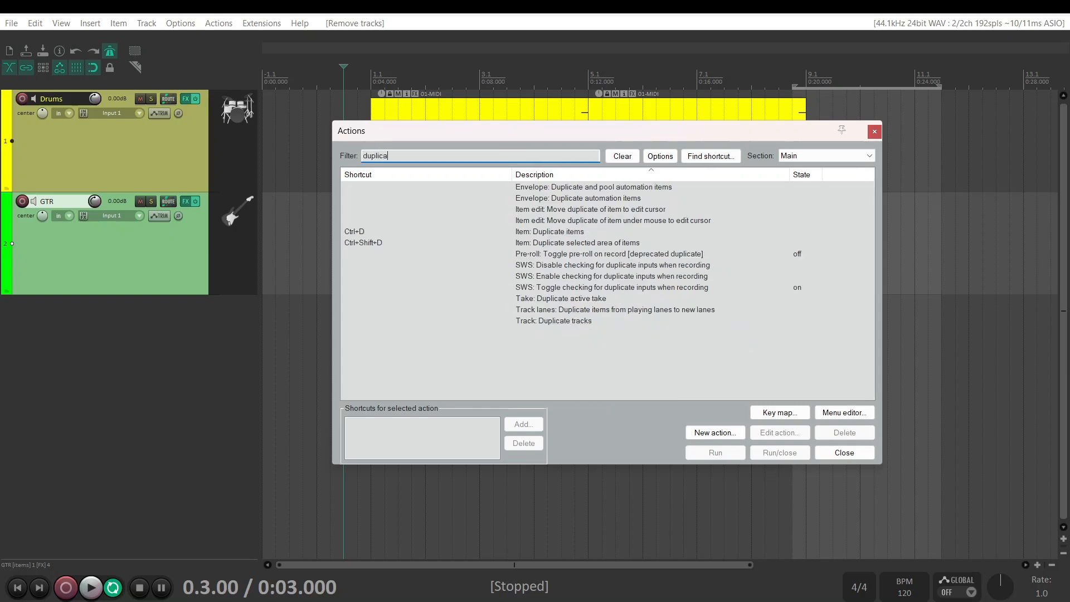
type("te tracks")
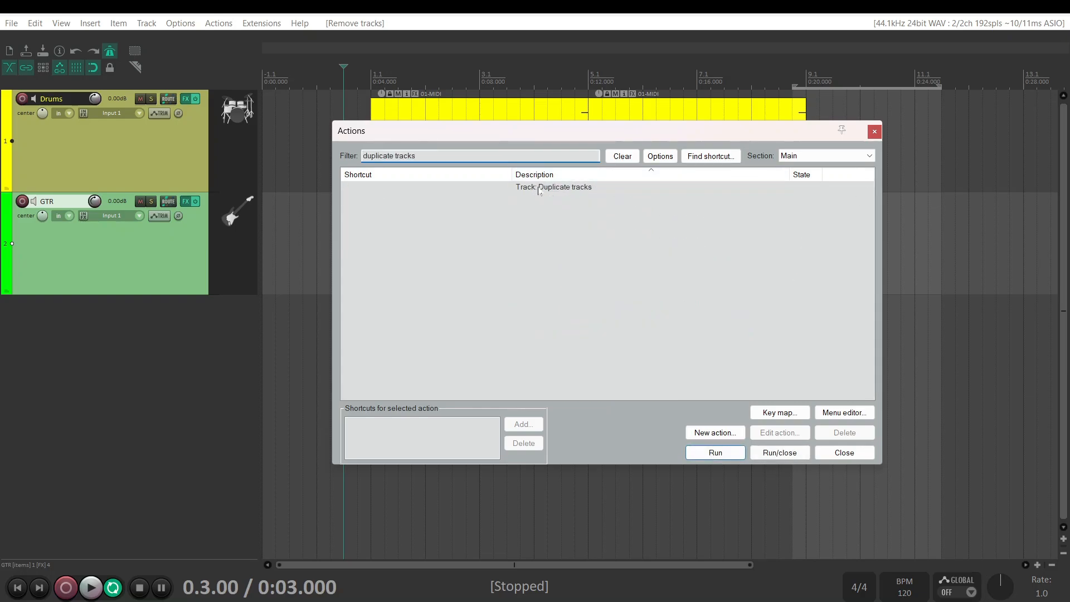
left_click(537, 192)
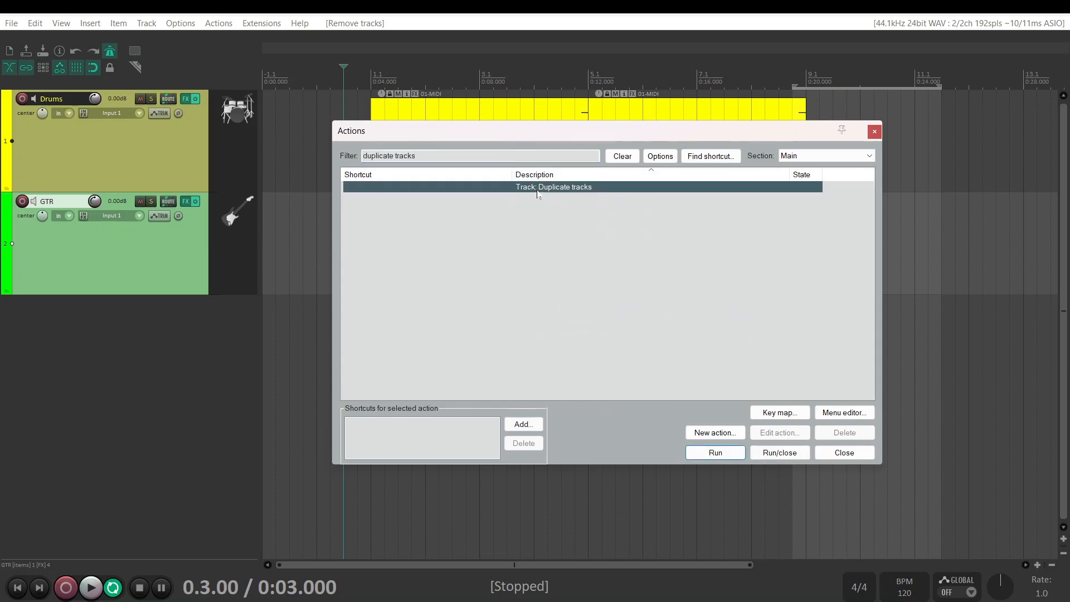
Create a custom action based on Track: Duplicate tracks and name it "duplicate track (without item)"
left_click(719, 435)
left_click(720, 435)
left_click(730, 446)
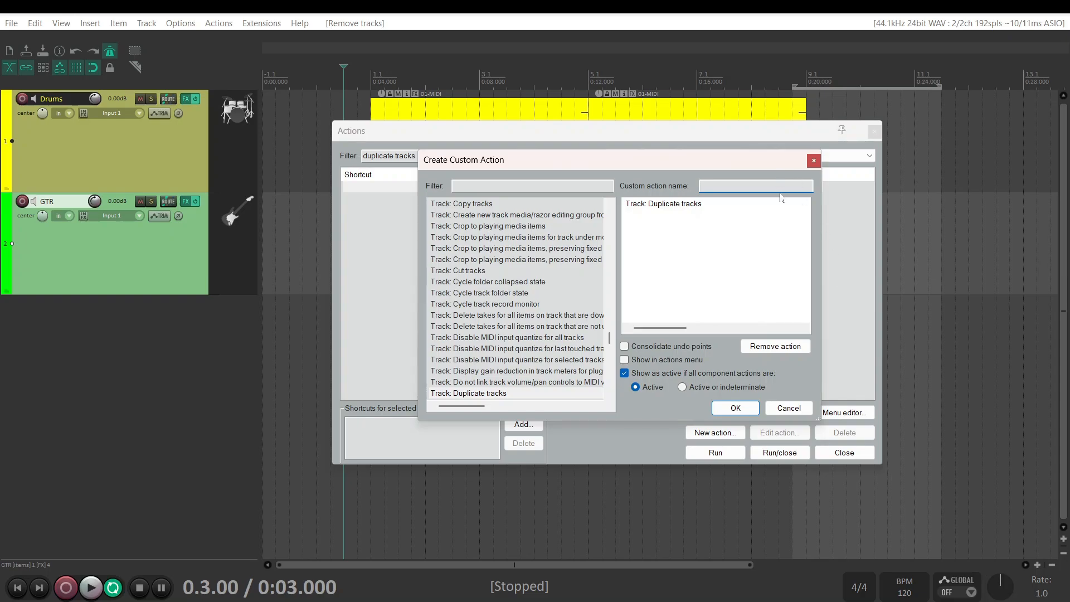
type("duplicate track (without item")
Find "select all items" among the available actions and add Item: Select all items in track to the custom action
left_click(538, 186)
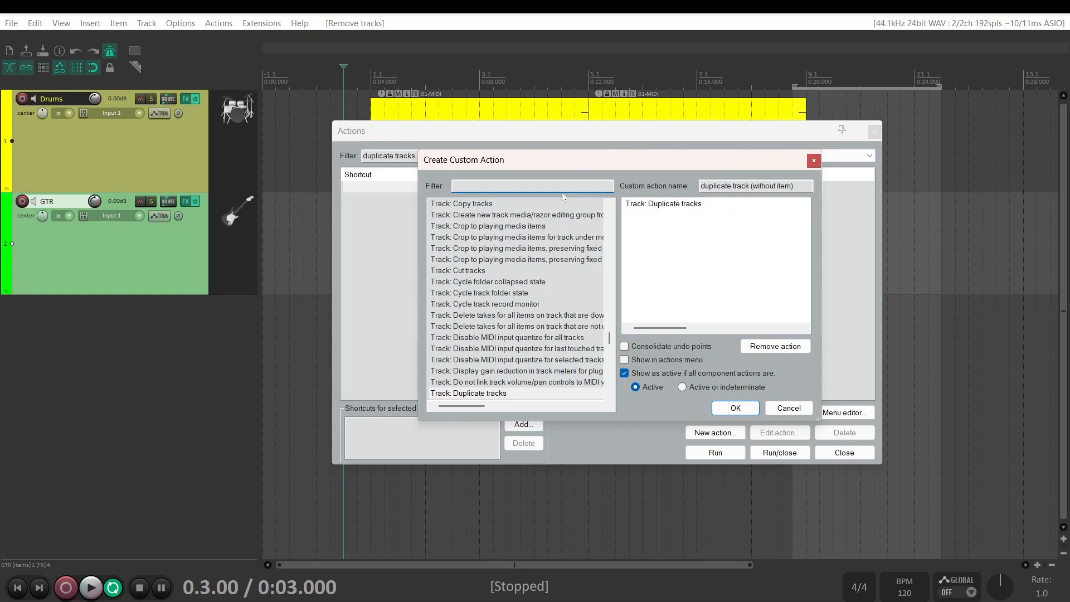
type("se")
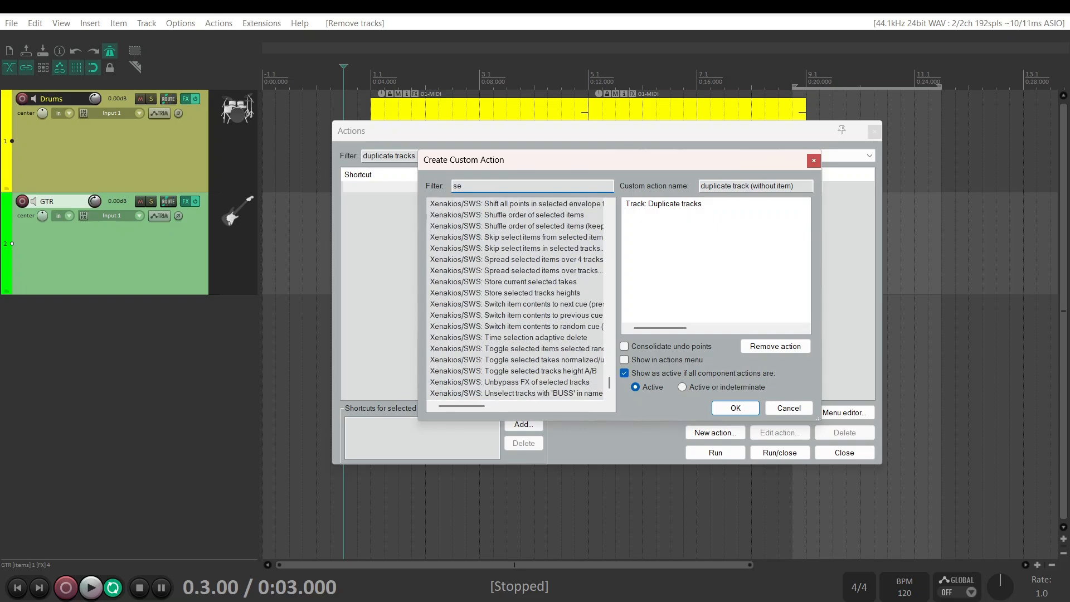
type("lect items")
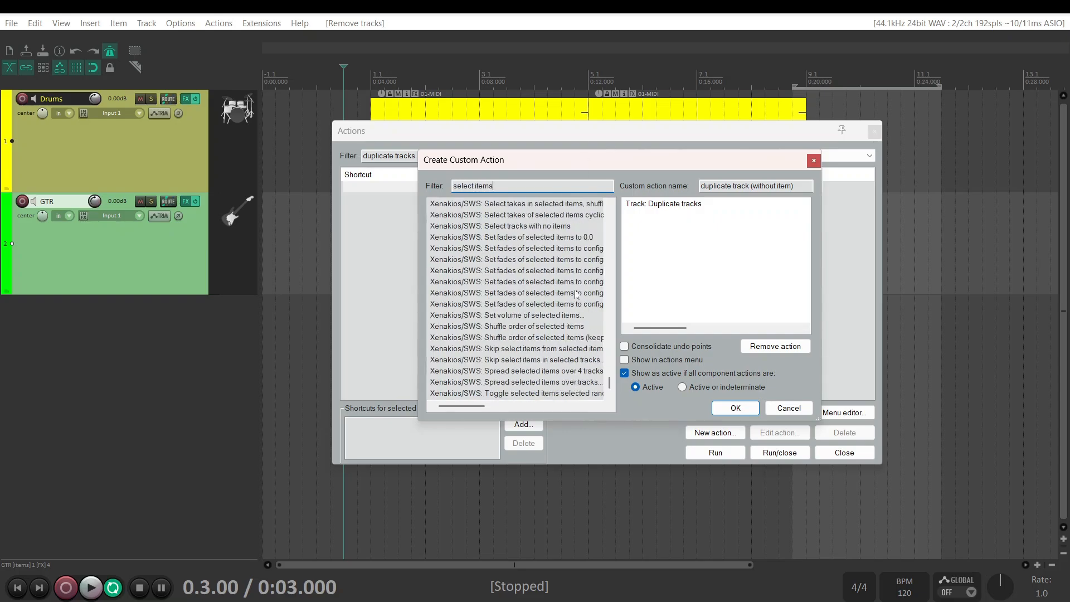
scroll(532, 327, "up", 10)
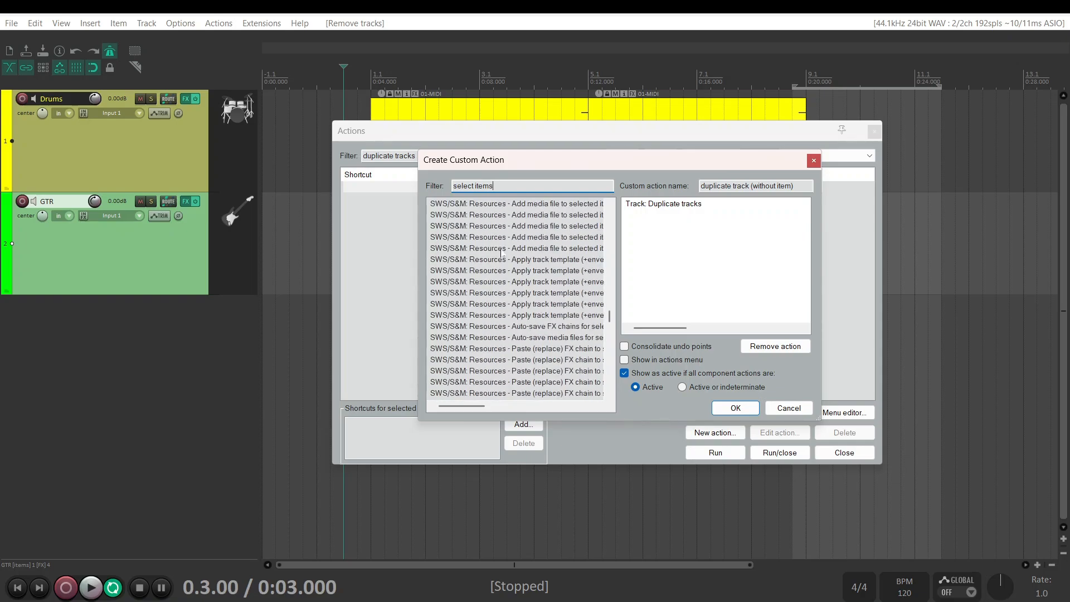
left_click_drag(609, 316, 613, 215)
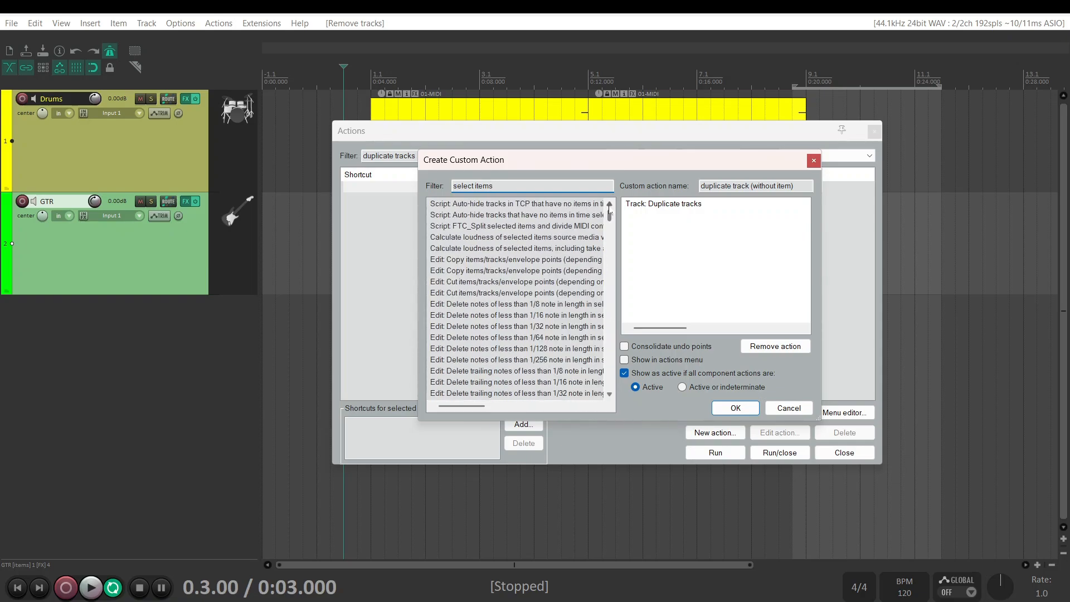
left_click(476, 186)
type("all")
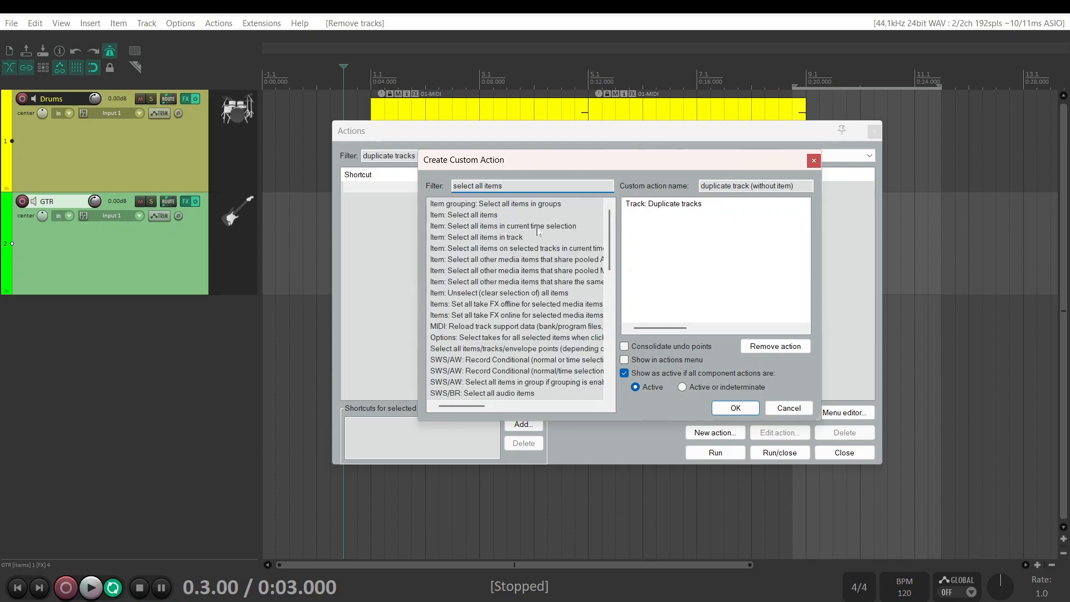
left_click(478, 216)
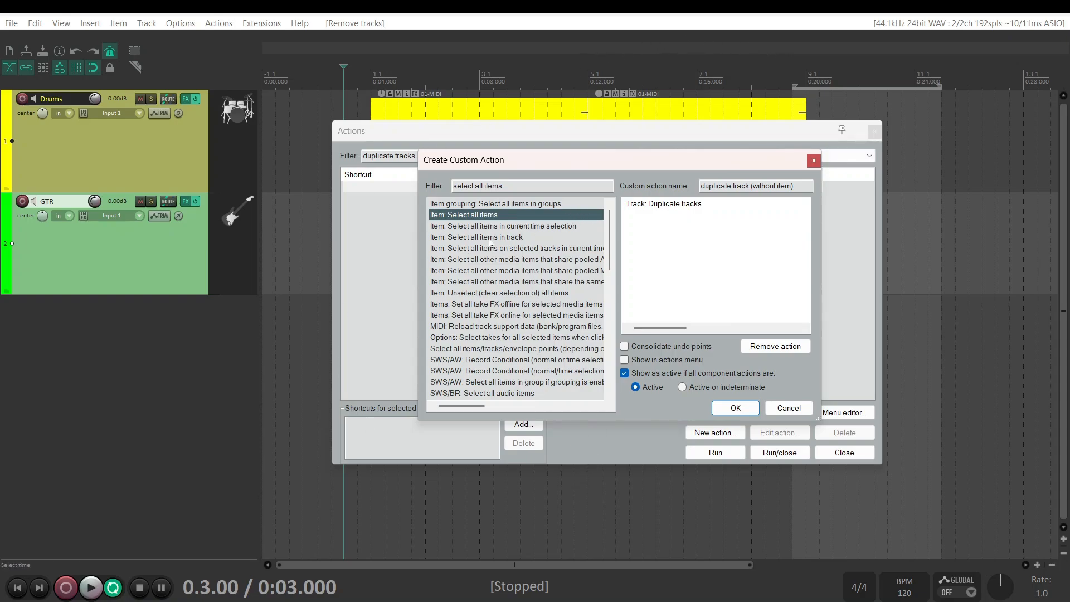
left_click(474, 238)
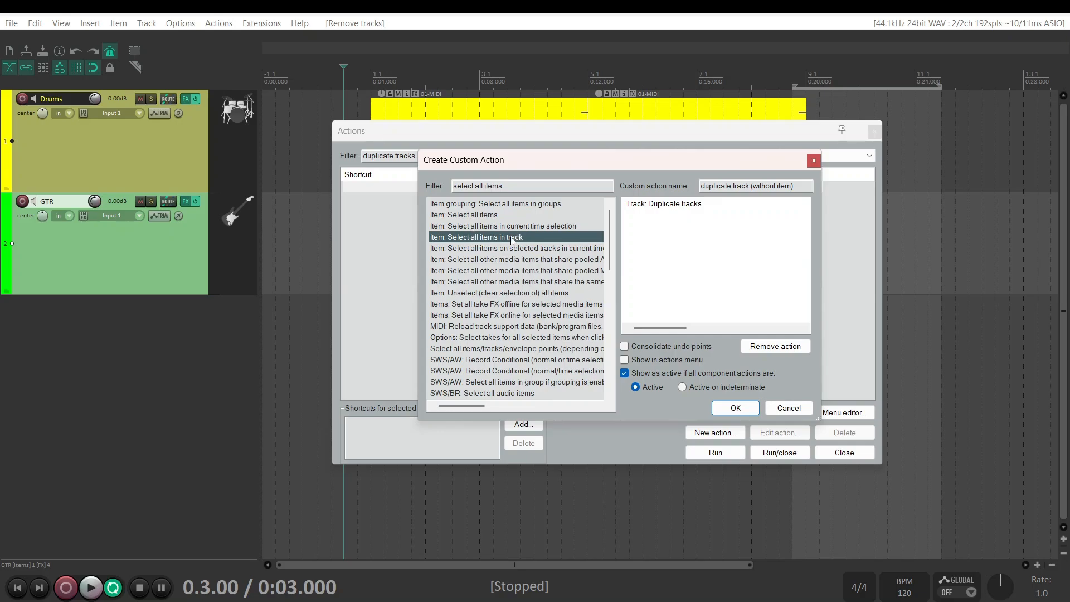
mouse_move(514, 237)
left_mouse_down()
mouse_move(700, 218)
mouse_move(504, 236)
left_mouse_up()
double_click(506, 238)
Find "remove items", add Item: Remove items as the custom action's last command, and save the custom action
key("shift+Tab")
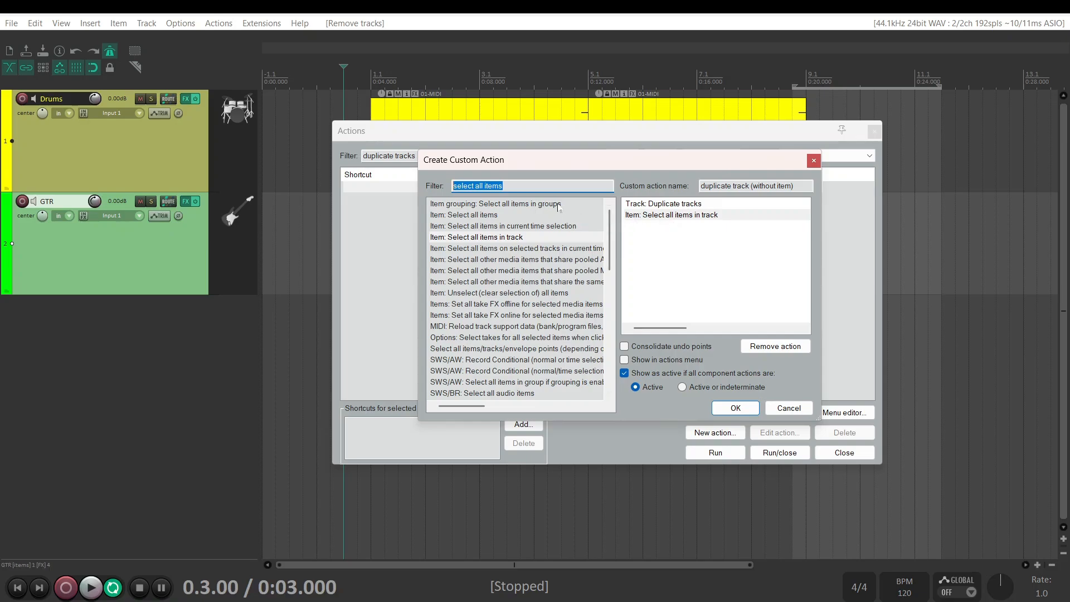
type("re")
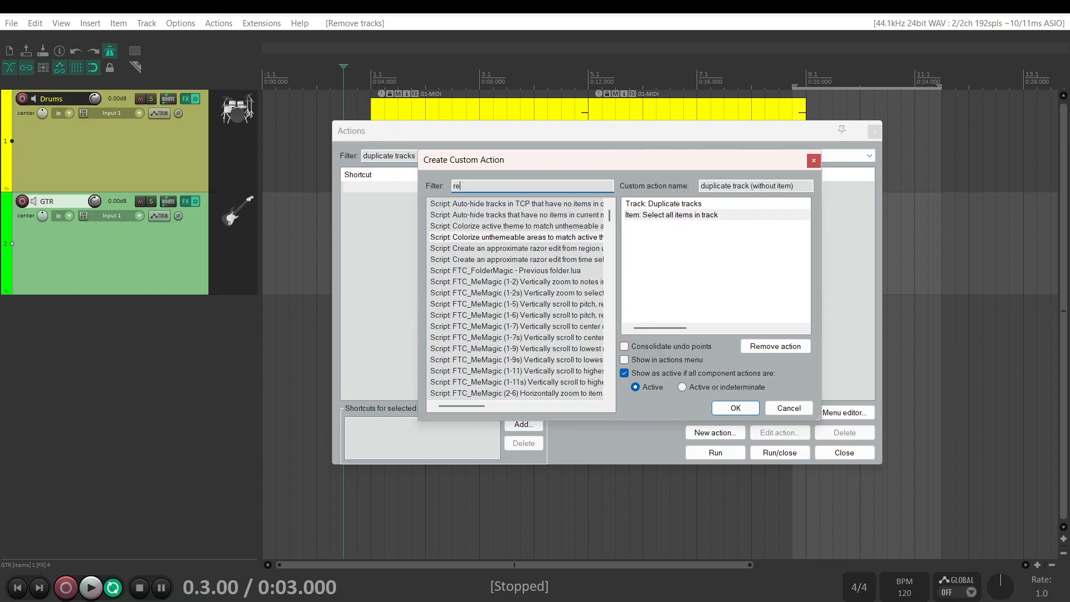
type("move")
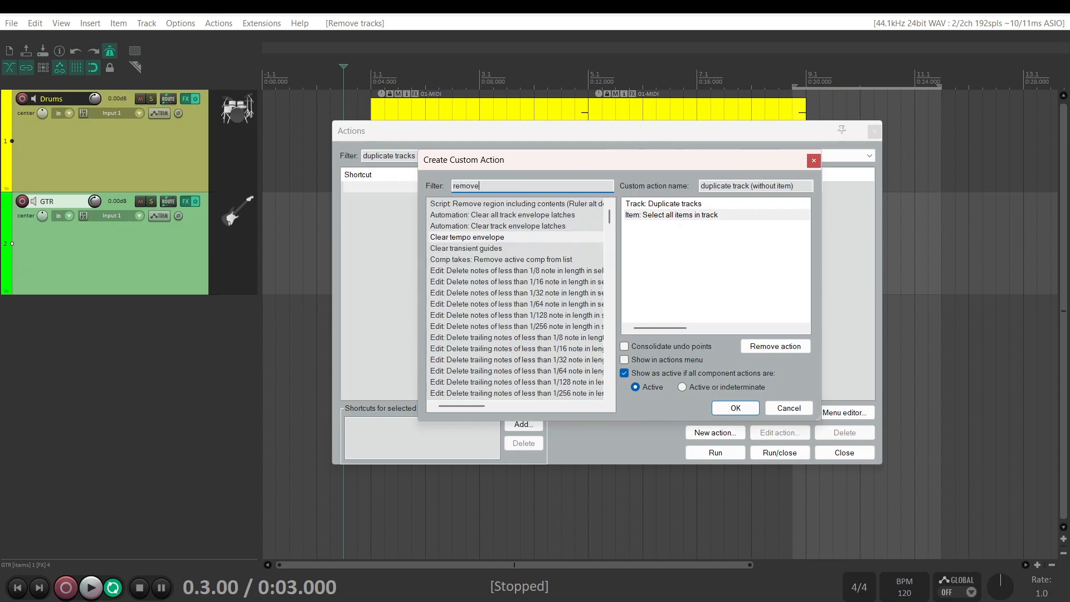
type(" items")
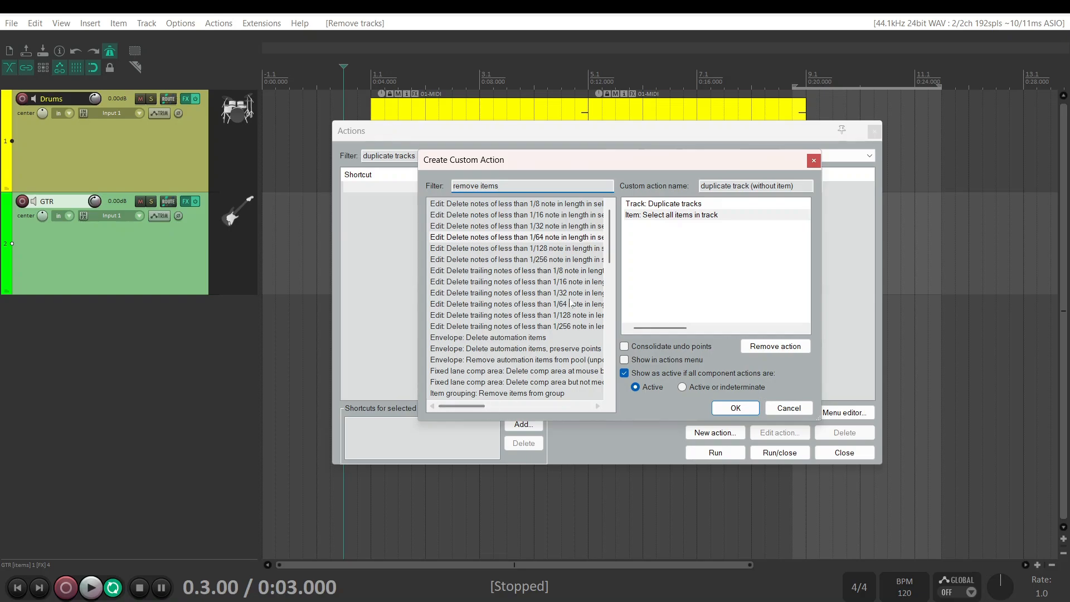
scroll(571, 301, "down", 3)
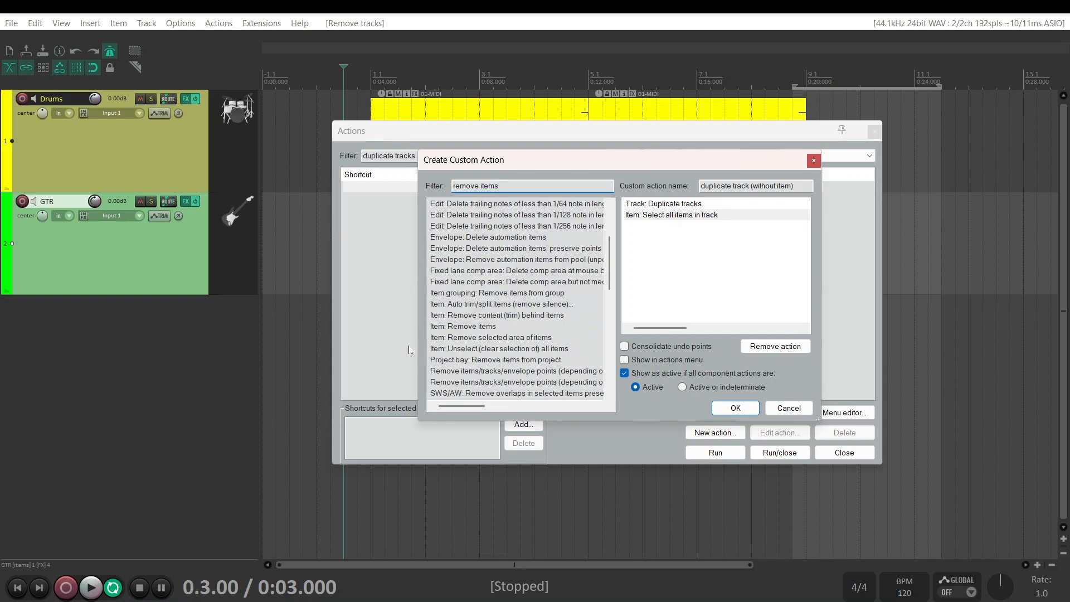
left_click(470, 327)
left_click_drag(523, 329, 673, 251)
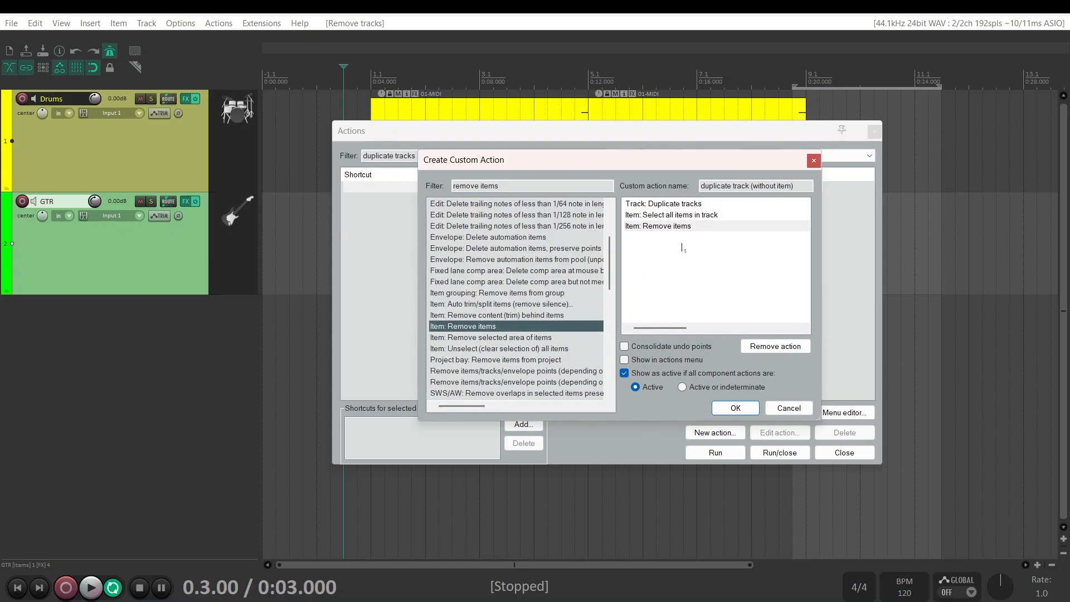
left_click(733, 408)
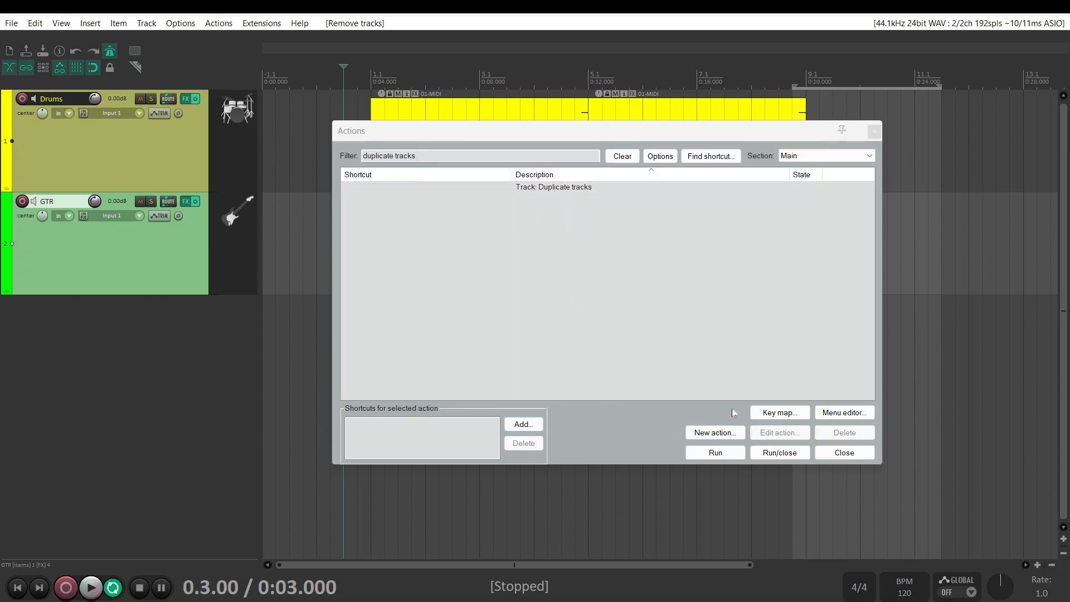
Filter the actions for "duplicate track" and assign the shortcut Shift+Q to Custom: duplicate track (without item)
key("BackSpace")
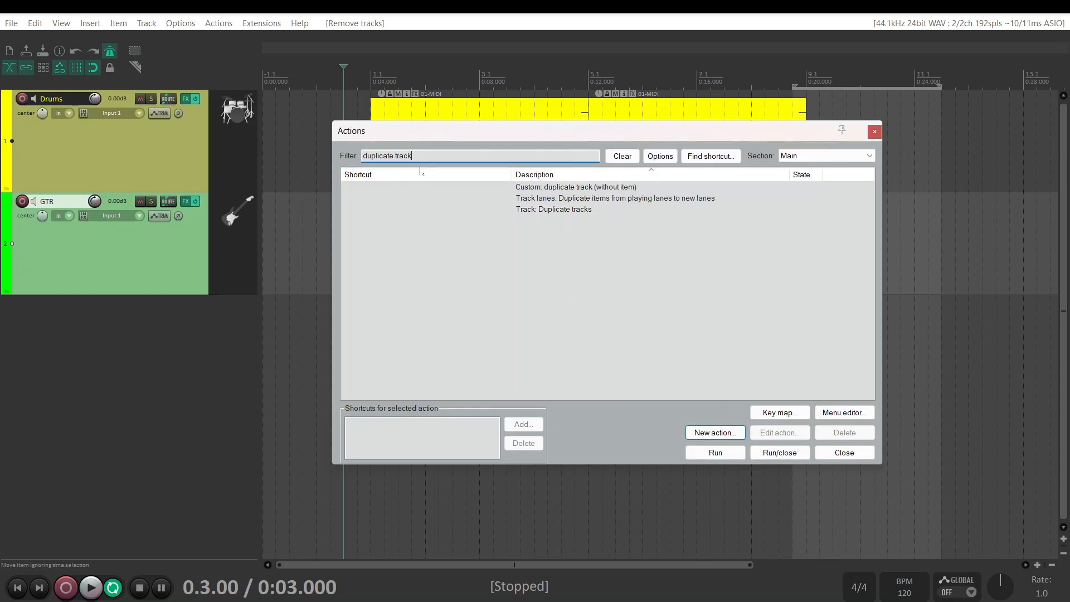
left_click(559, 188)
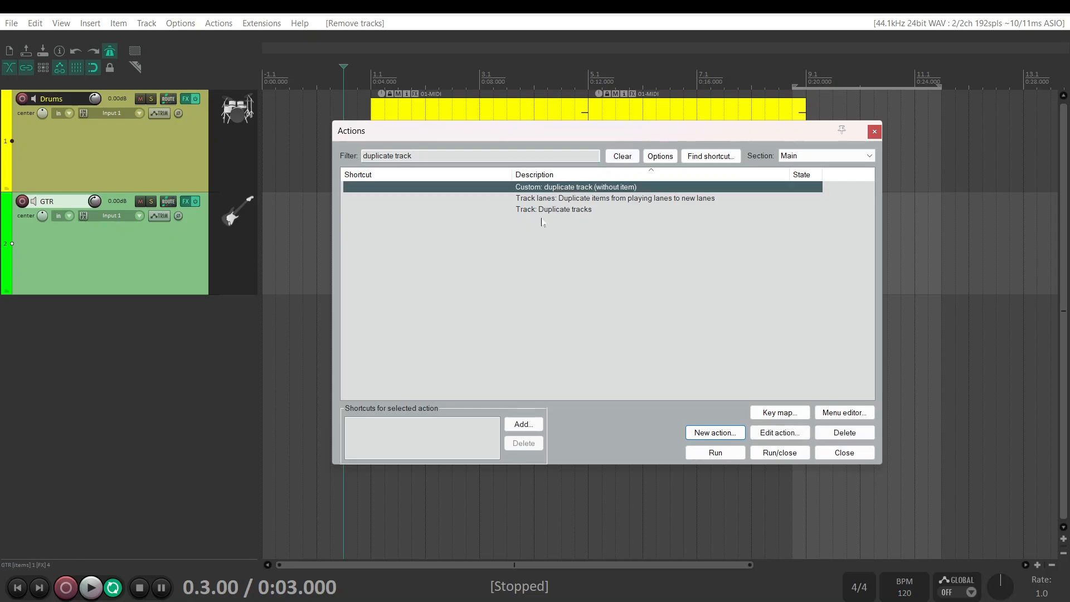
left_click(524, 425)
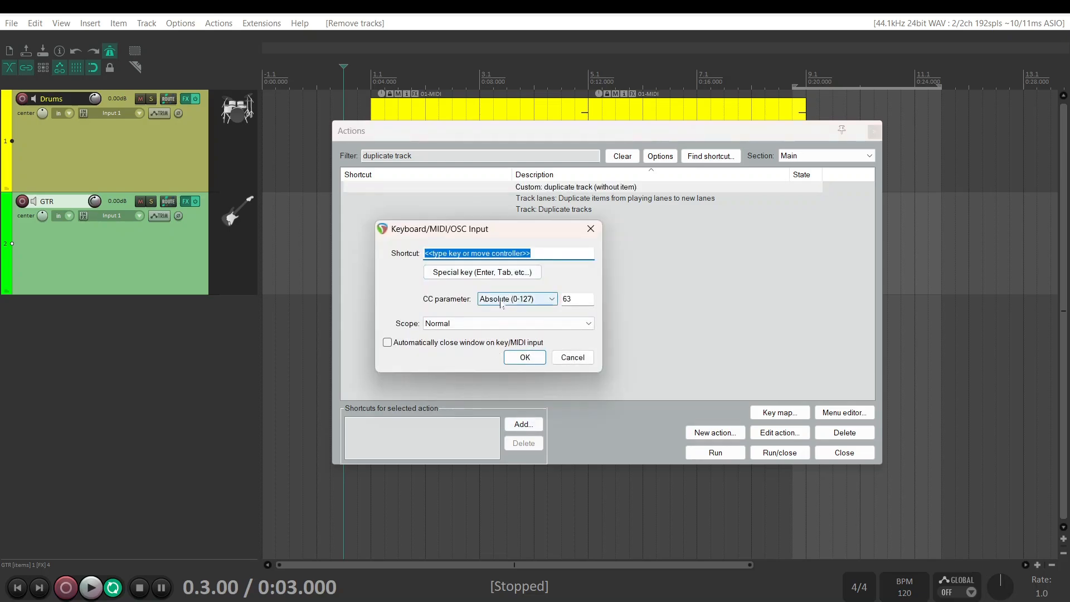
key("shift+q")
left_click(525, 358)
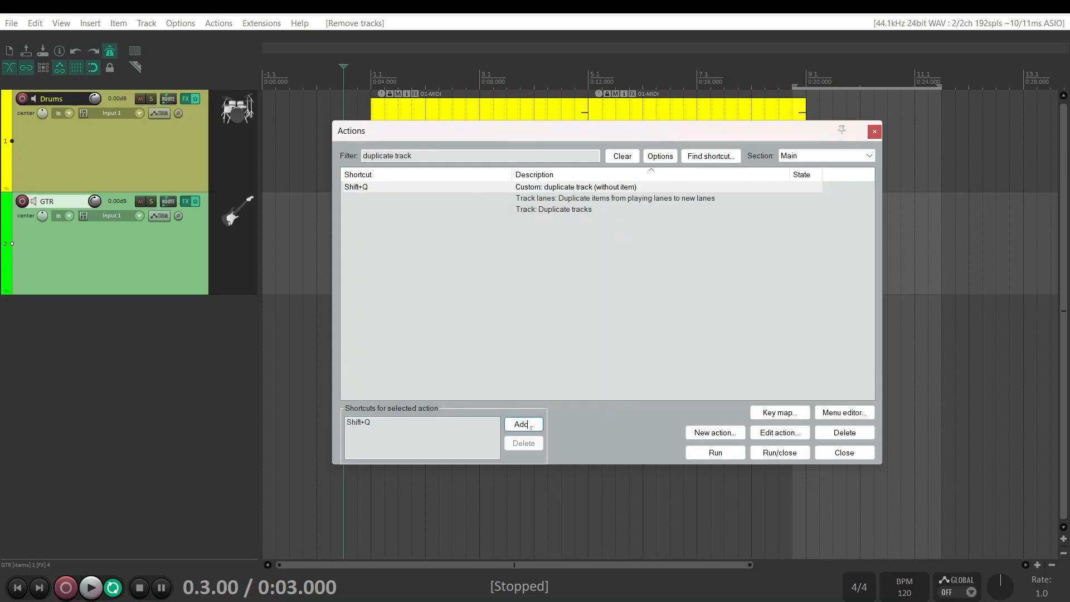
Add the MIDI Chan 3 CC 12 shortcut to Custom: duplicate track (without item) and close the action list
left_click(523, 425)
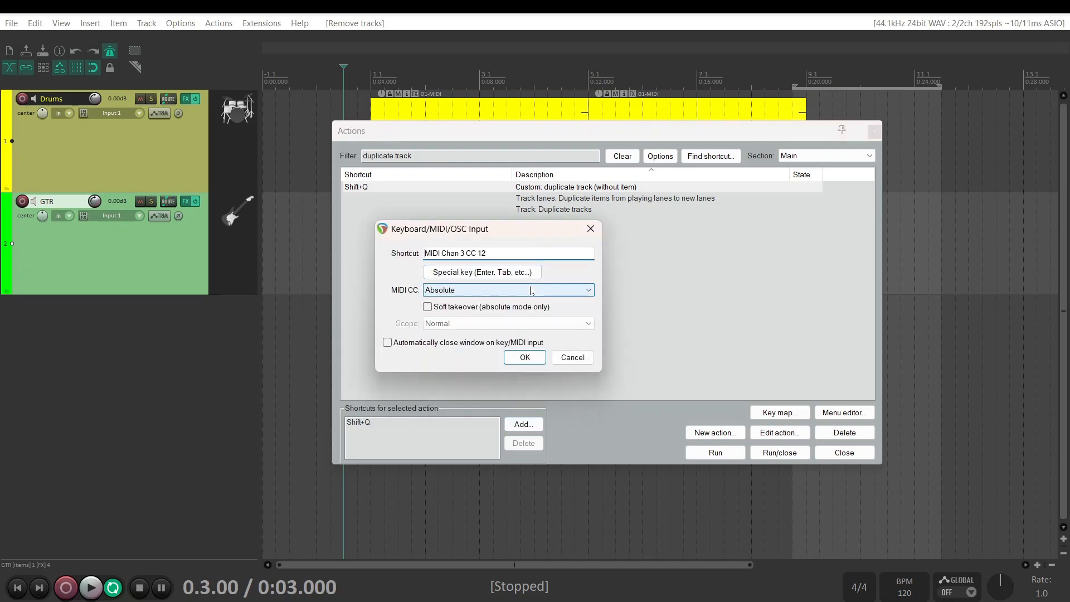
left_click(521, 362)
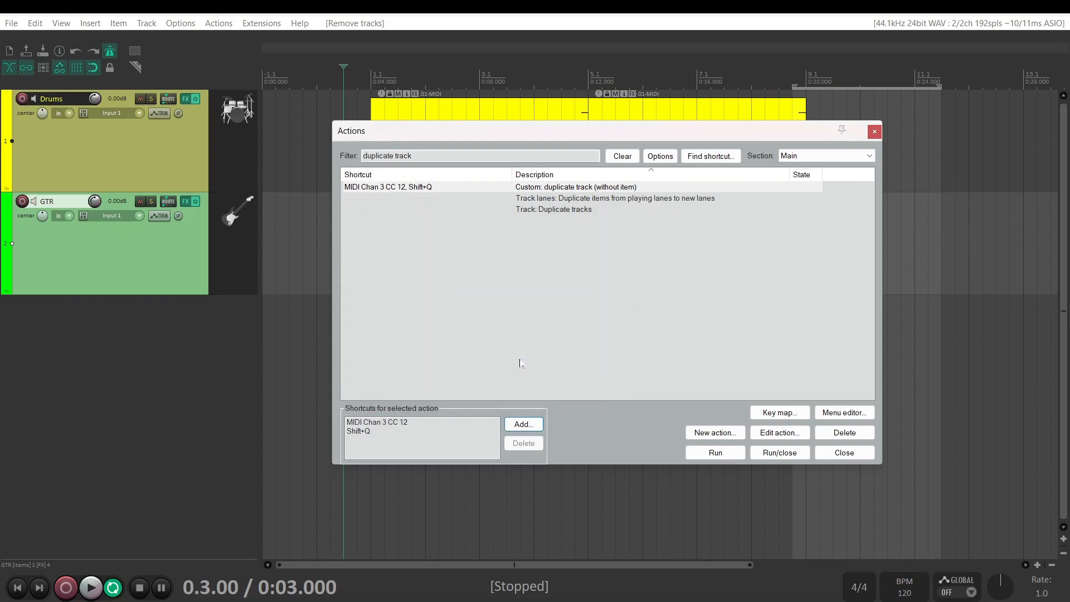
left_click(856, 451)
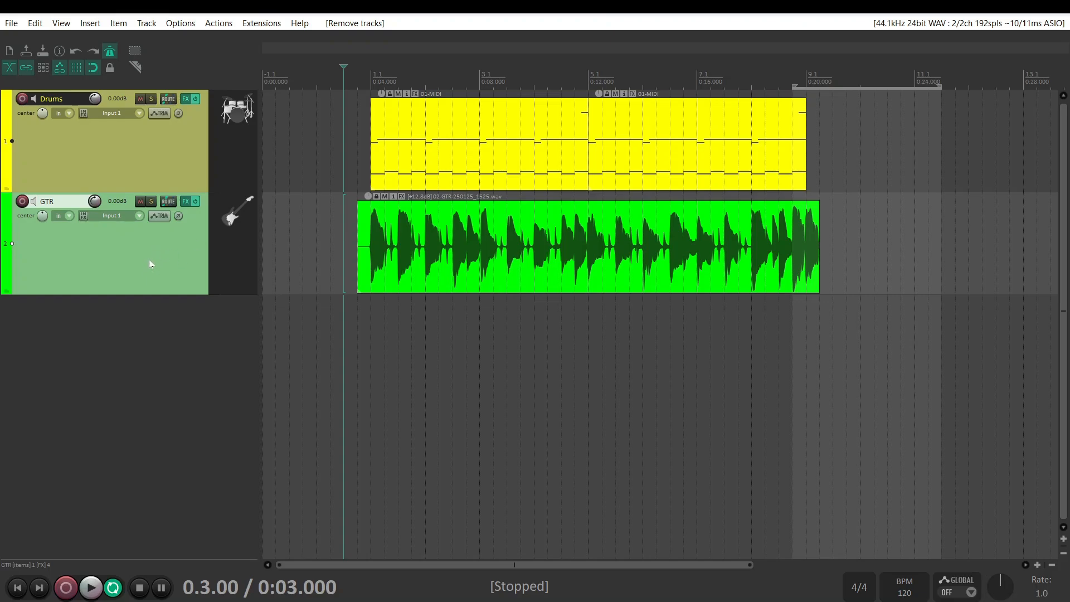
Test the custom action's shortcuts by duplicating the GTR track three times without its items
key("ctrl+z")
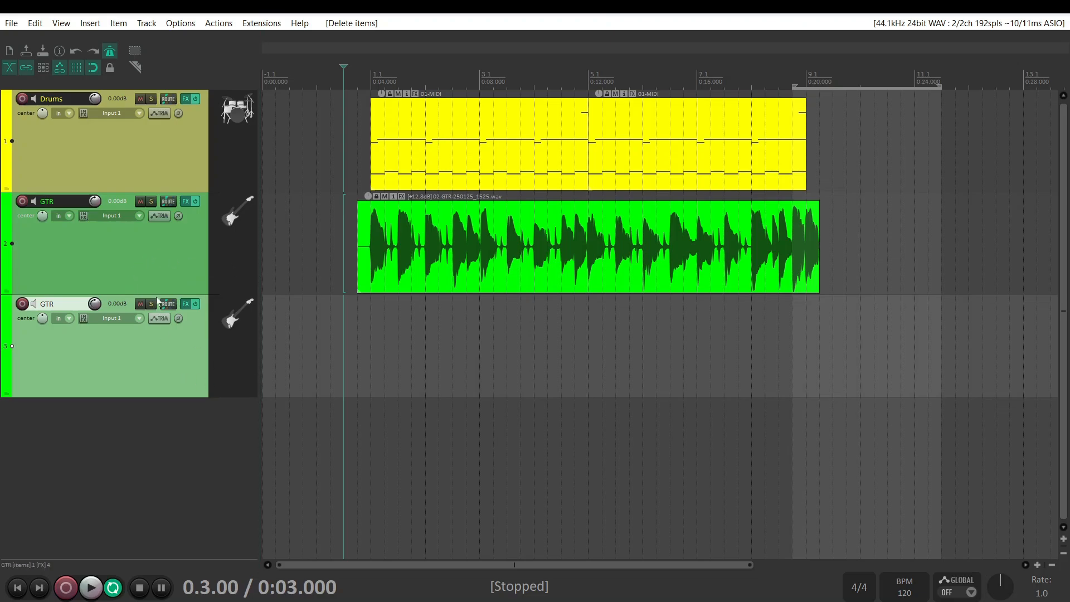
left_click(149, 255)
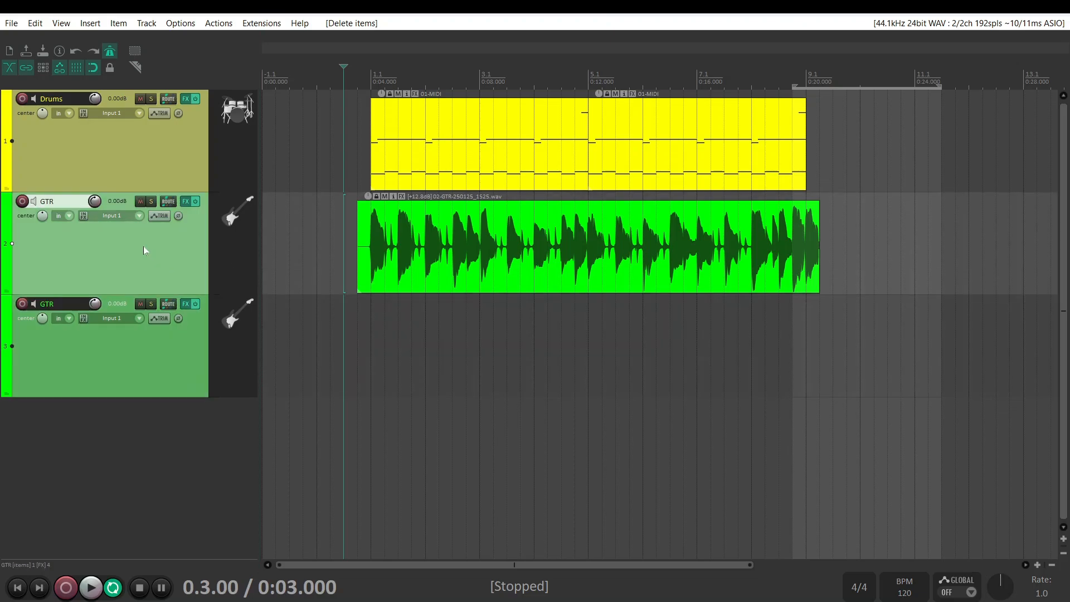
key("ctrl+d")
key("ctrl+d")
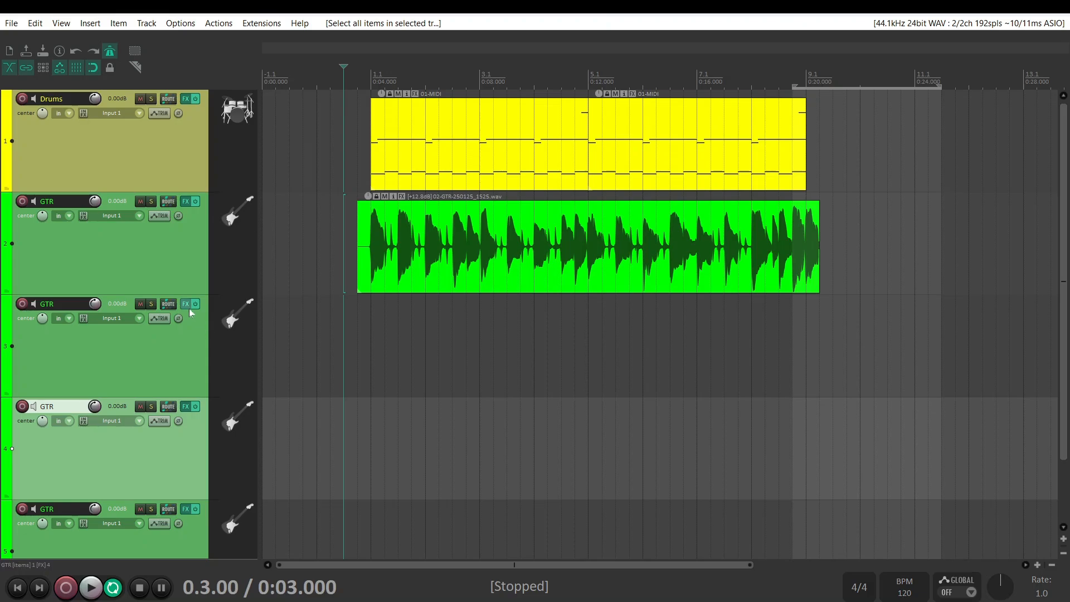
Delete the three empty GTR duplicates below the original GTR track
scroll(189, 309, "down", 2)
left_click(174, 274)
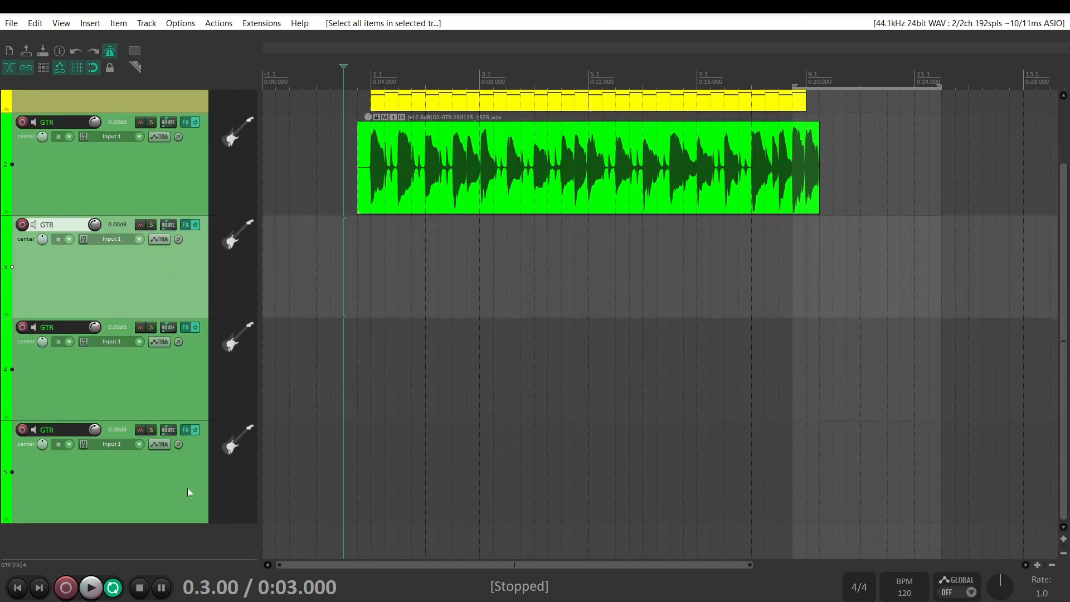
left_click(137, 486, "shift")
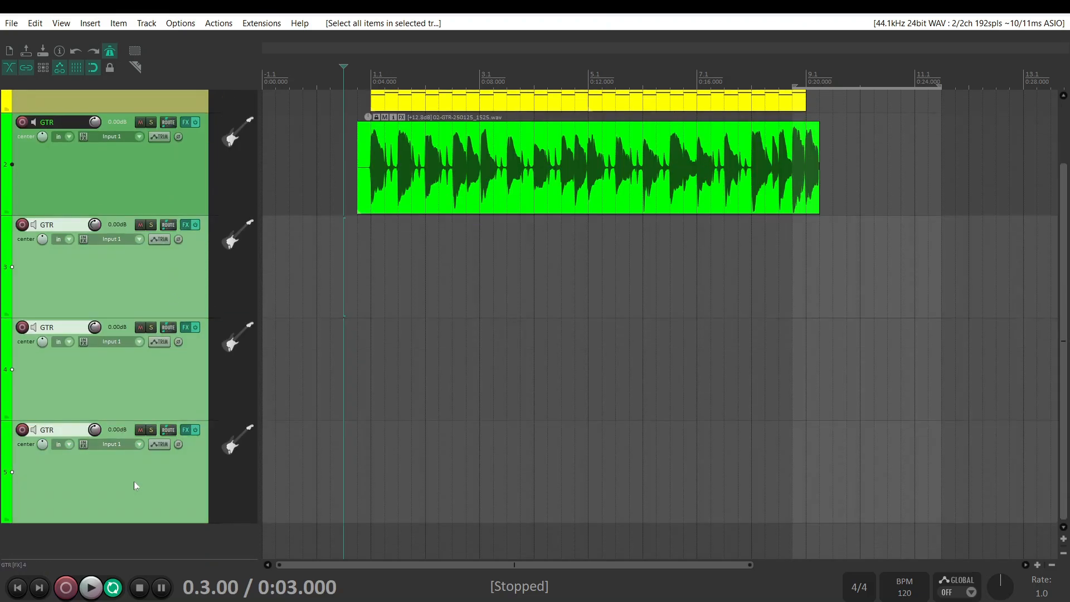
key("Delete")
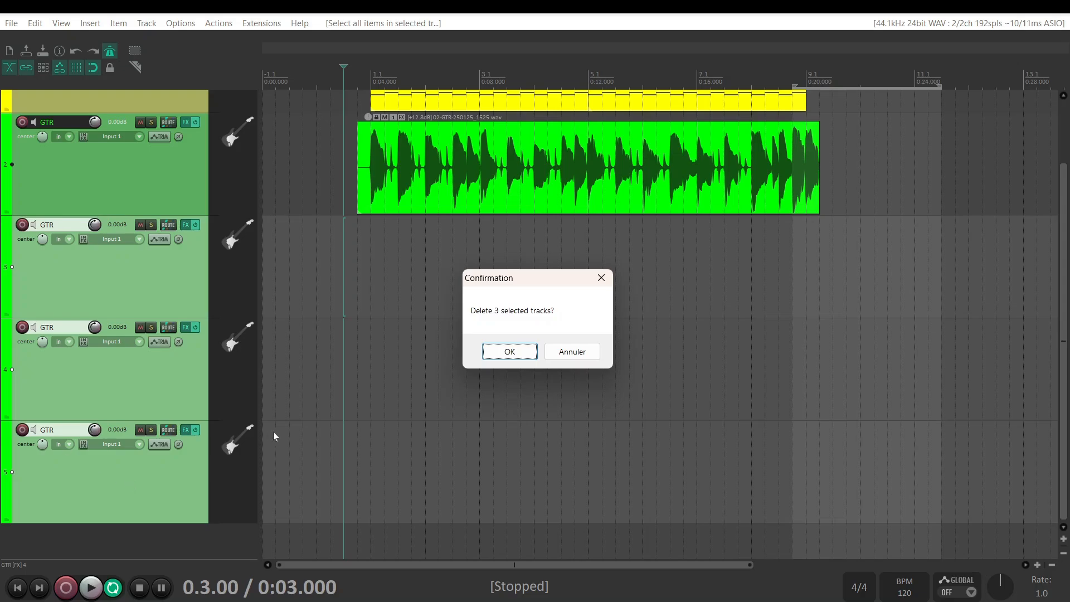
left_click(511, 351)
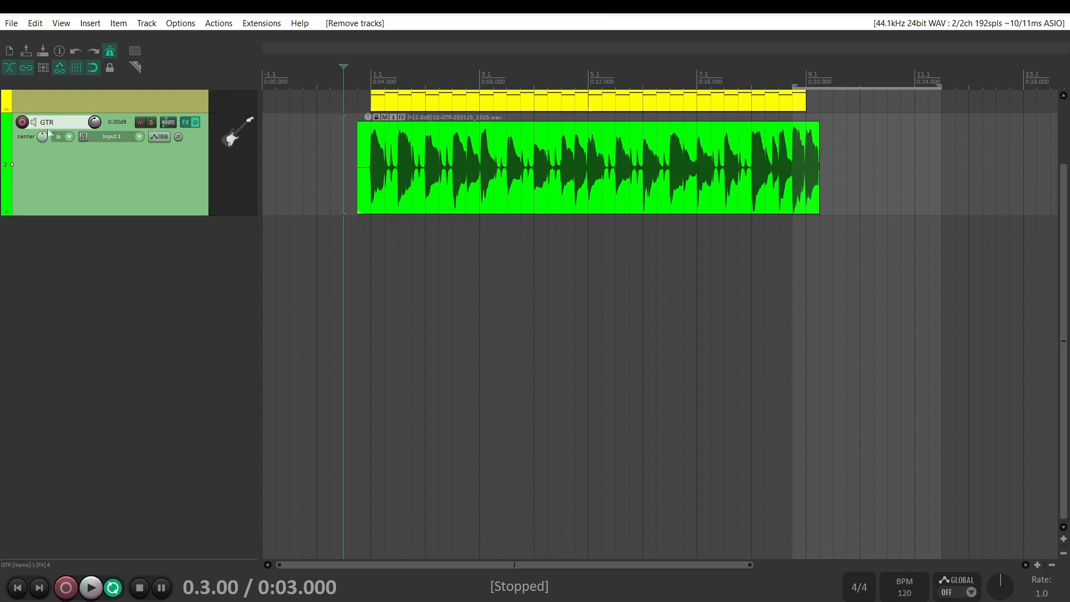
Find "customize" in the action list and run Menu: Customize... to edit the menus
right_click(166, 189)
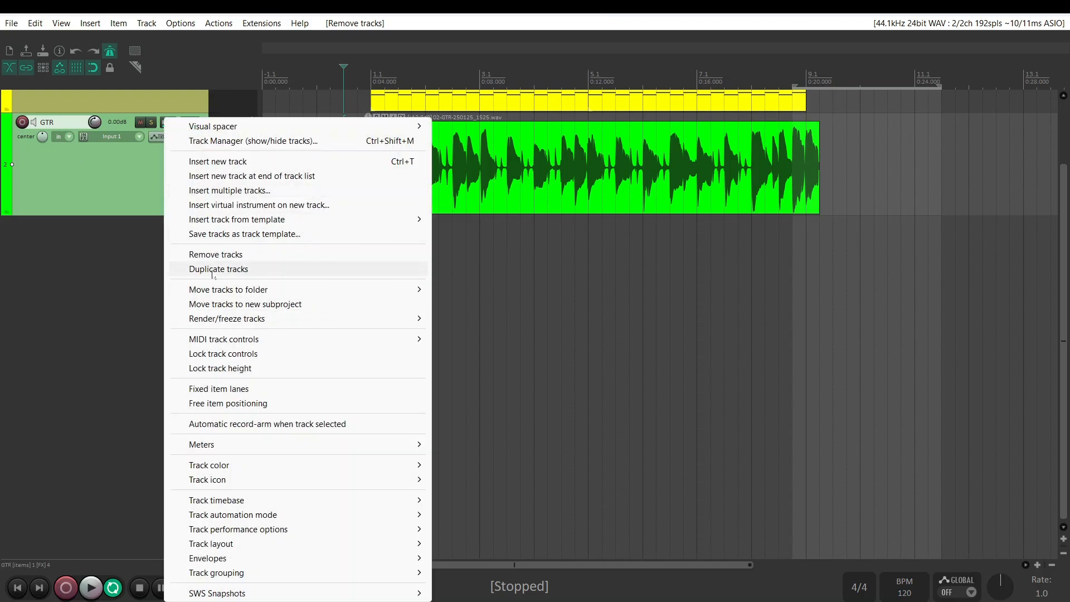
left_click(105, 182)
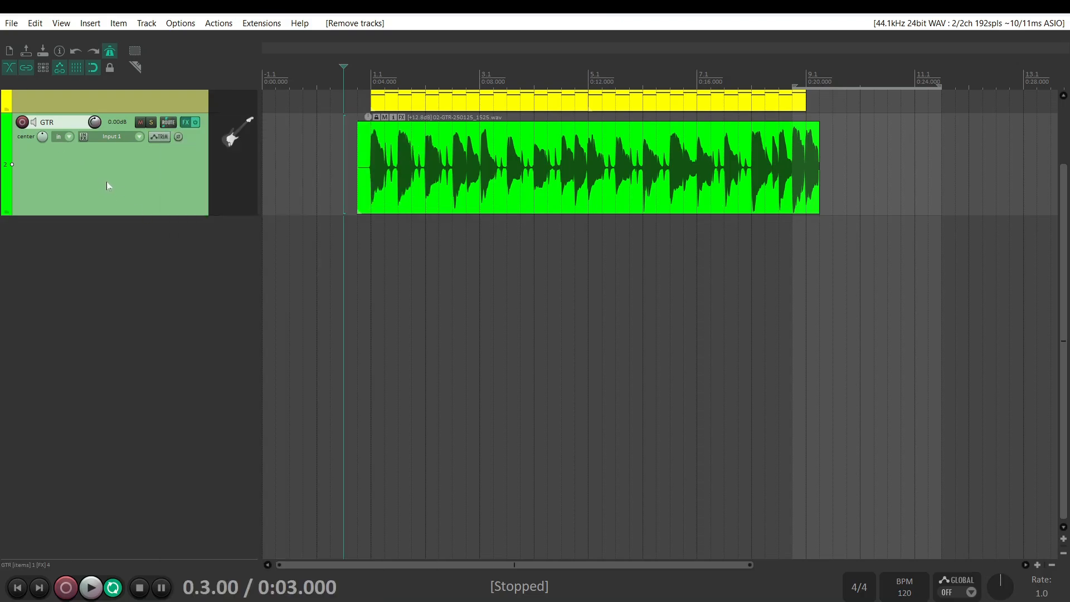
left_click(222, 26)
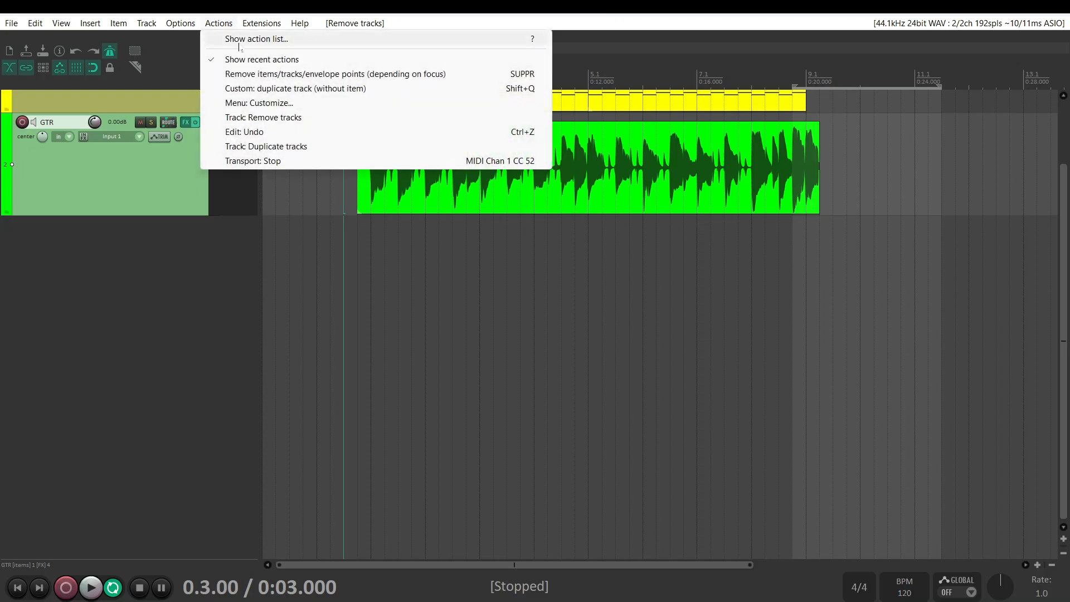
left_click(239, 40)
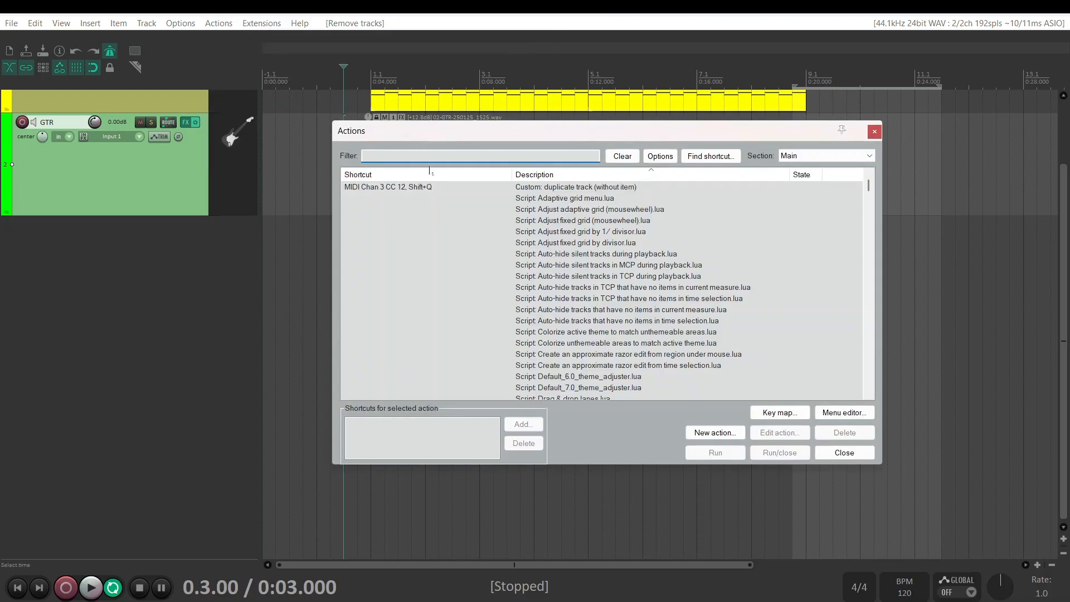
type("customize")
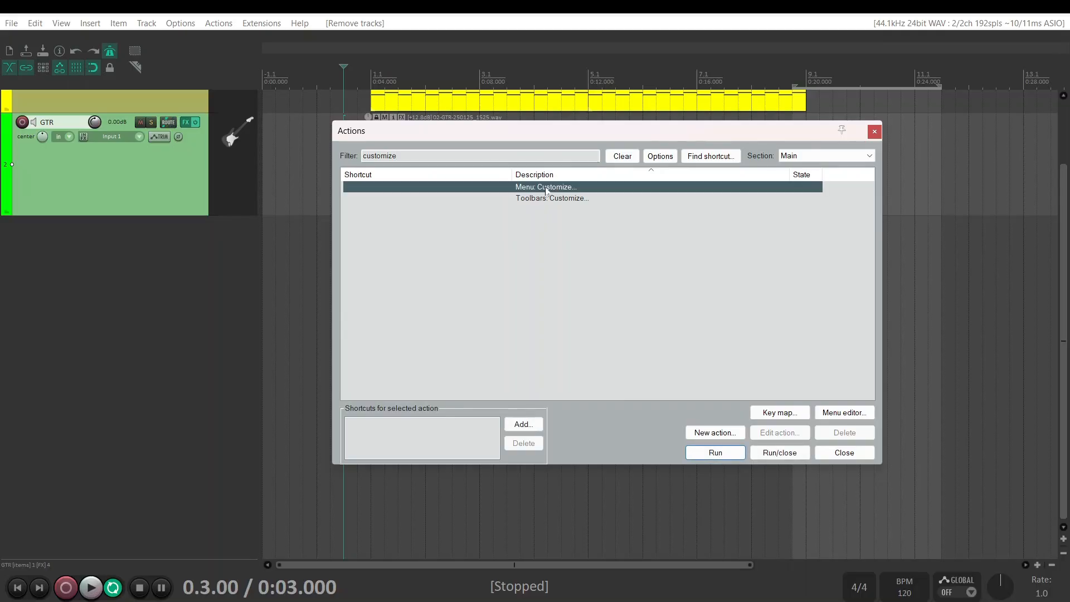
double_click(543, 192)
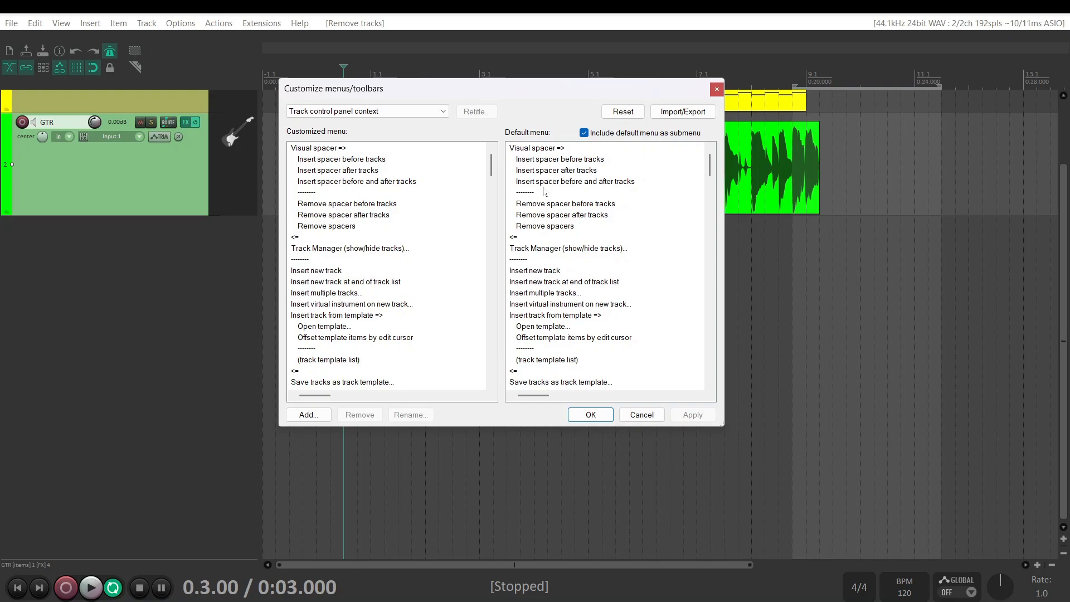
Choose Track control panel context as the menu to customize and compare it with the GTR track's context menu
left_click(349, 111)
scroll(345, 167, "up", 4)
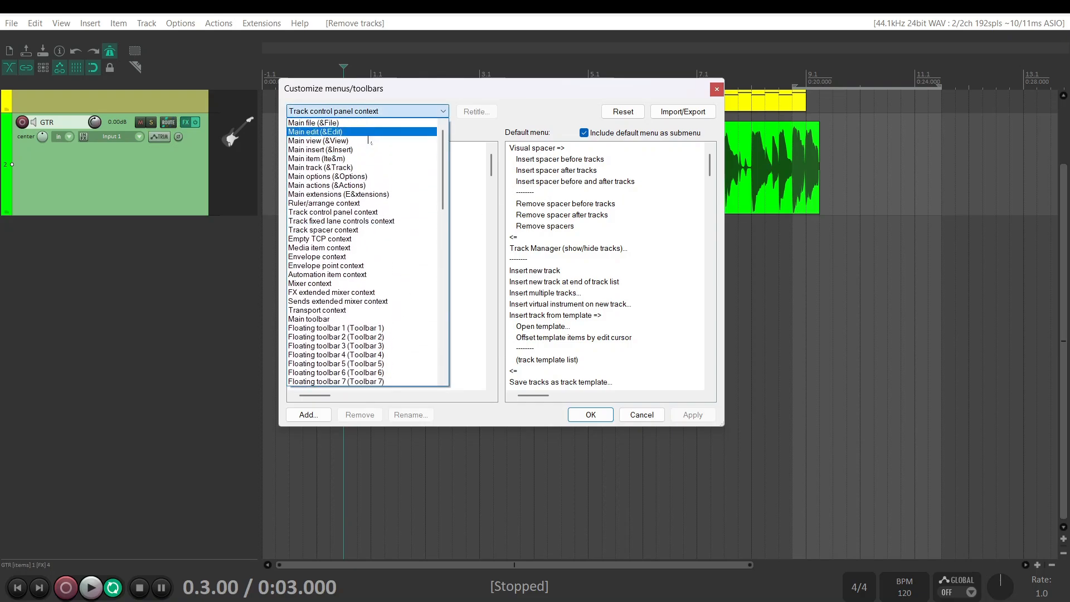
left_click(345, 213)
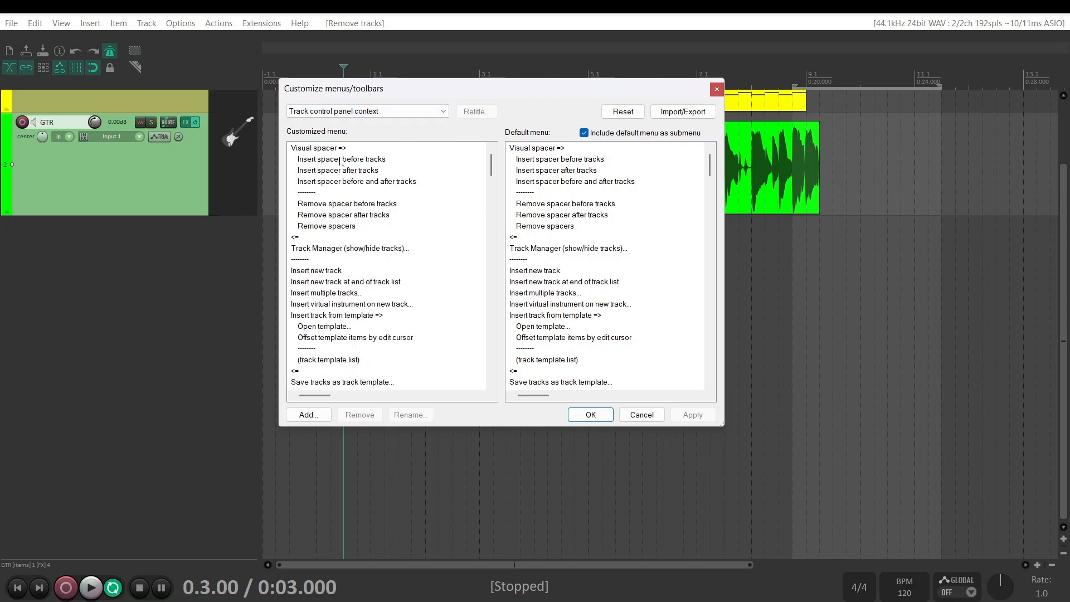
right_click(152, 169)
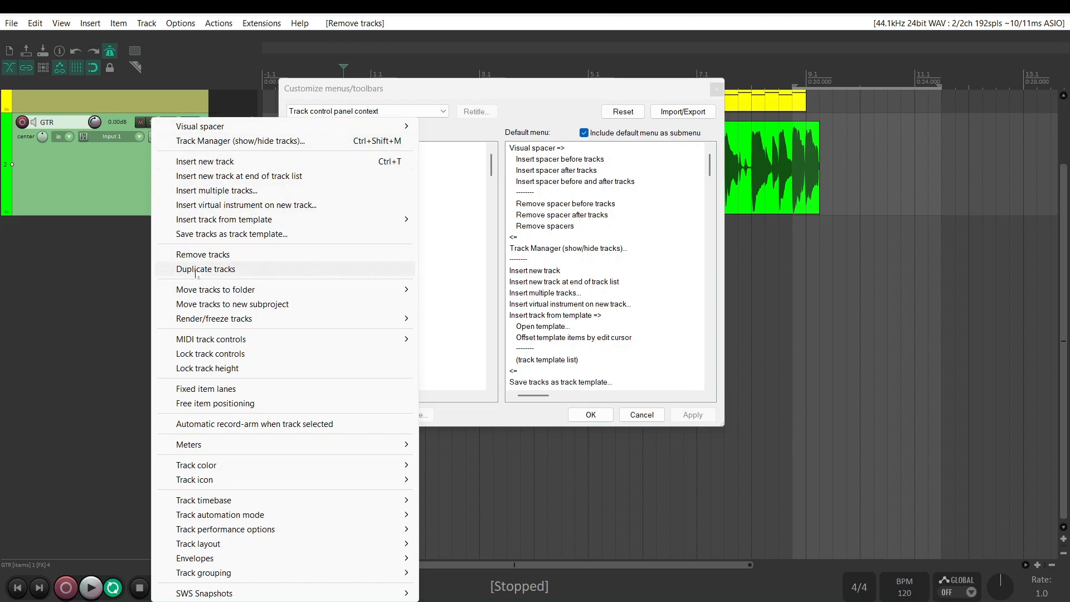
left_click(115, 200)
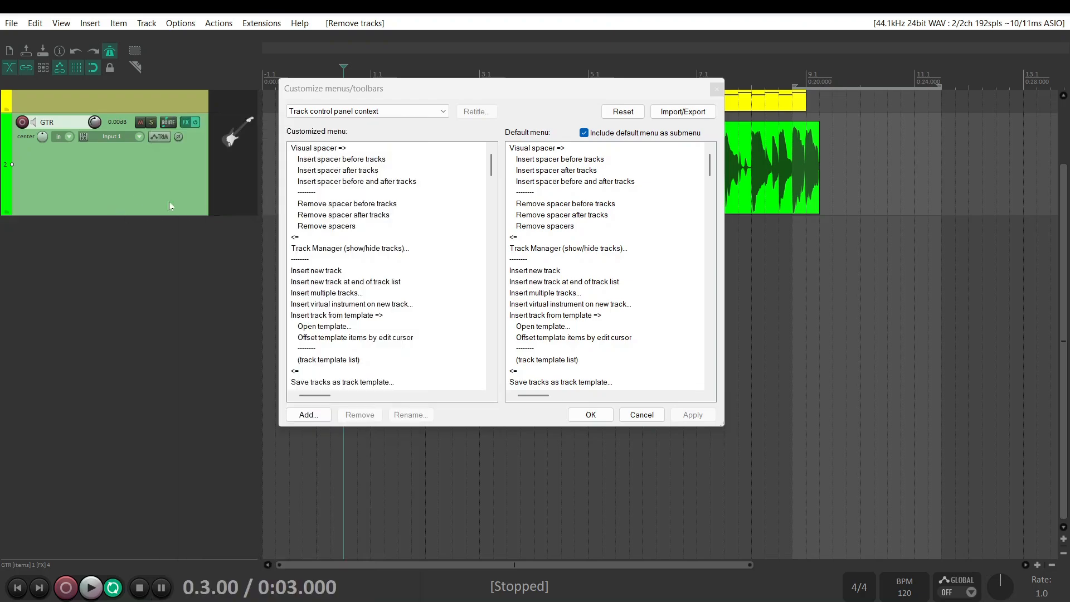
Insert Custom: duplicate track (without item) into the customized menu directly below Duplicate tracks and save the menu
scroll(389, 326, "down", 3)
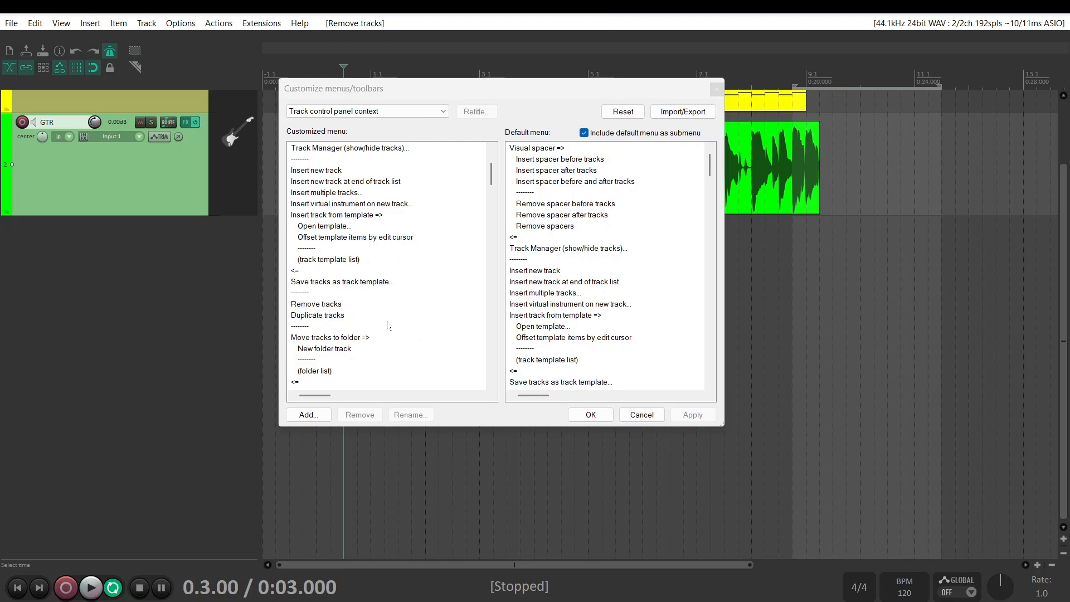
left_click(315, 303)
left_click(318, 315)
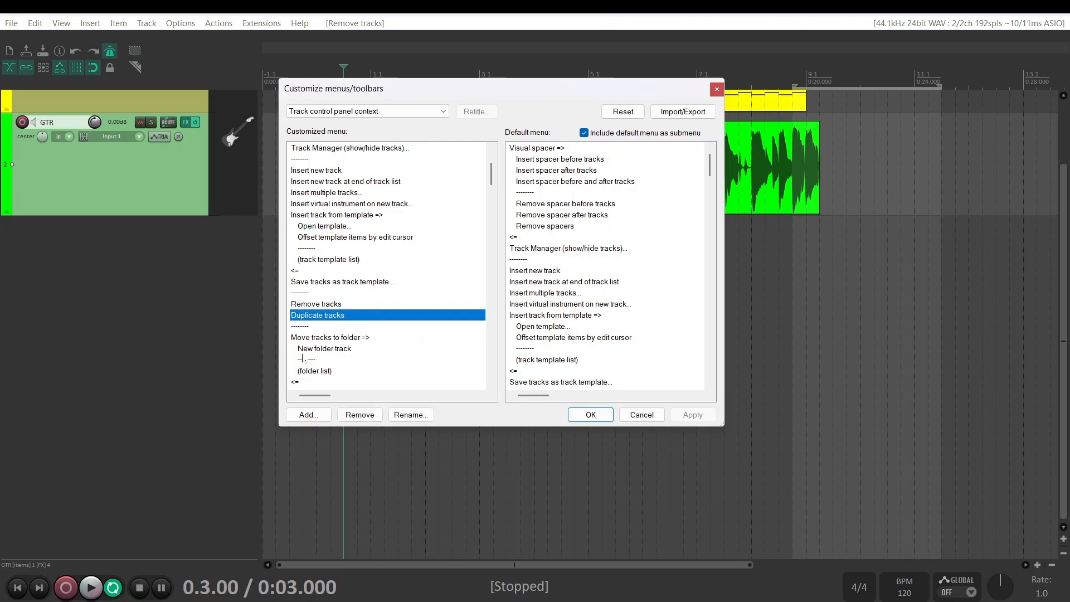
left_click(310, 415)
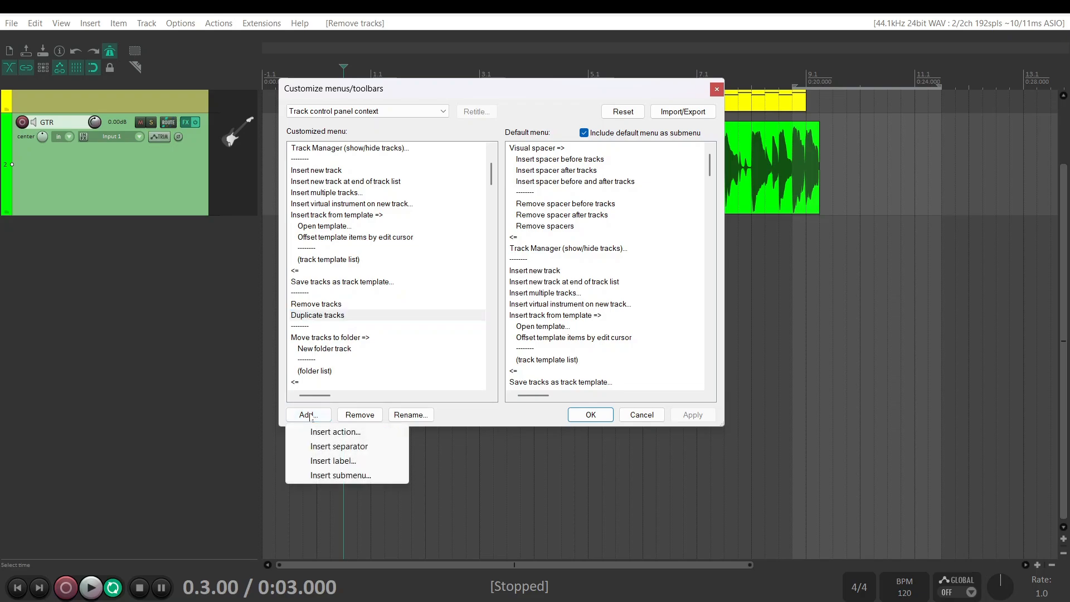
left_click(335, 432)
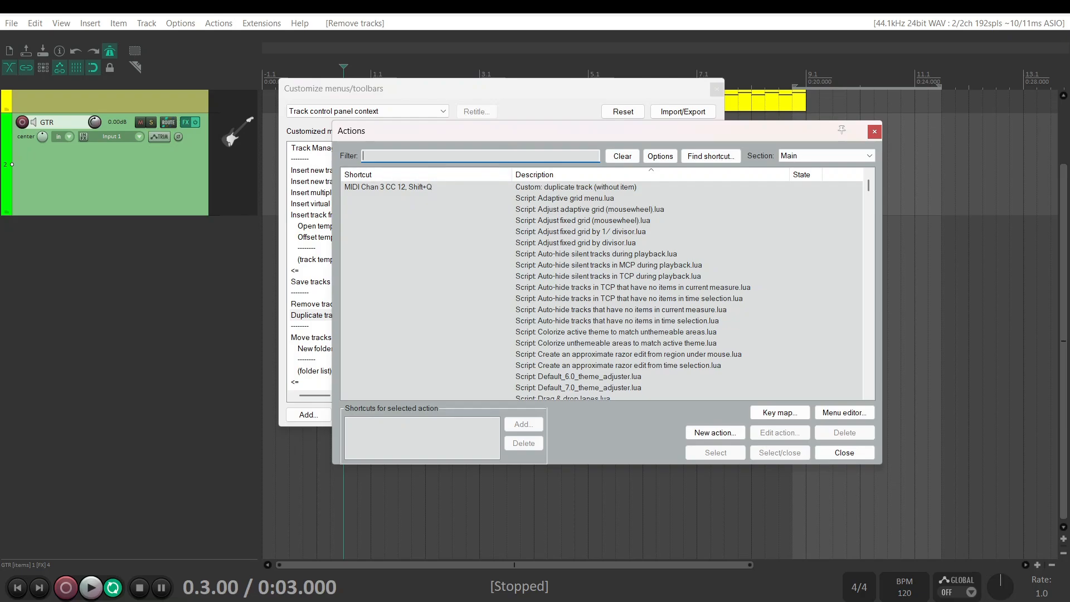
type("custom")
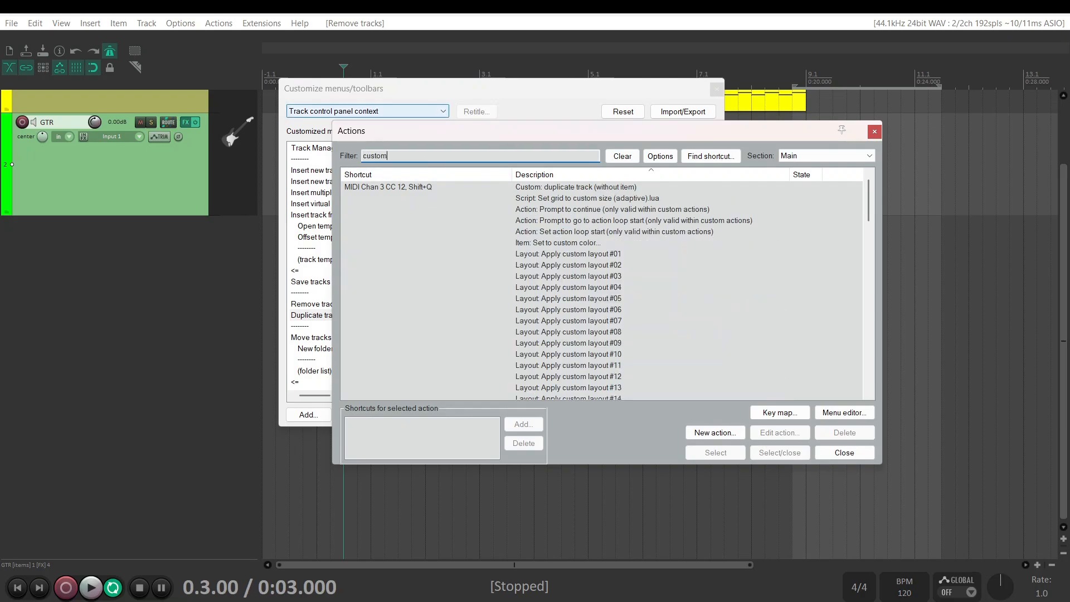
double_click(446, 189)
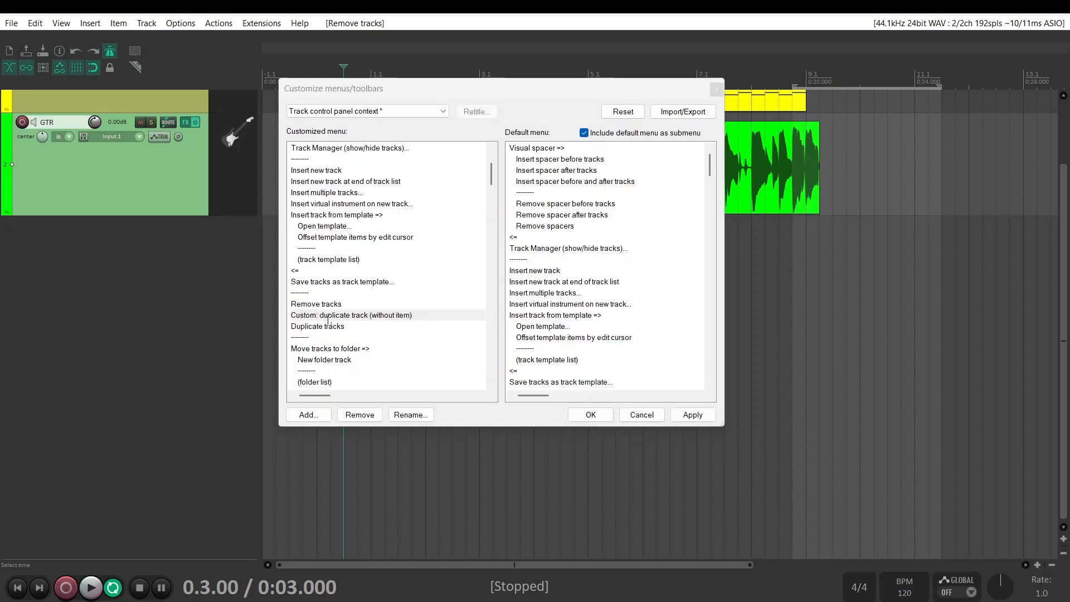
mouse_move(329, 320)
left_mouse_down()
mouse_move(327, 308)
mouse_move(329, 327)
left_mouse_up()
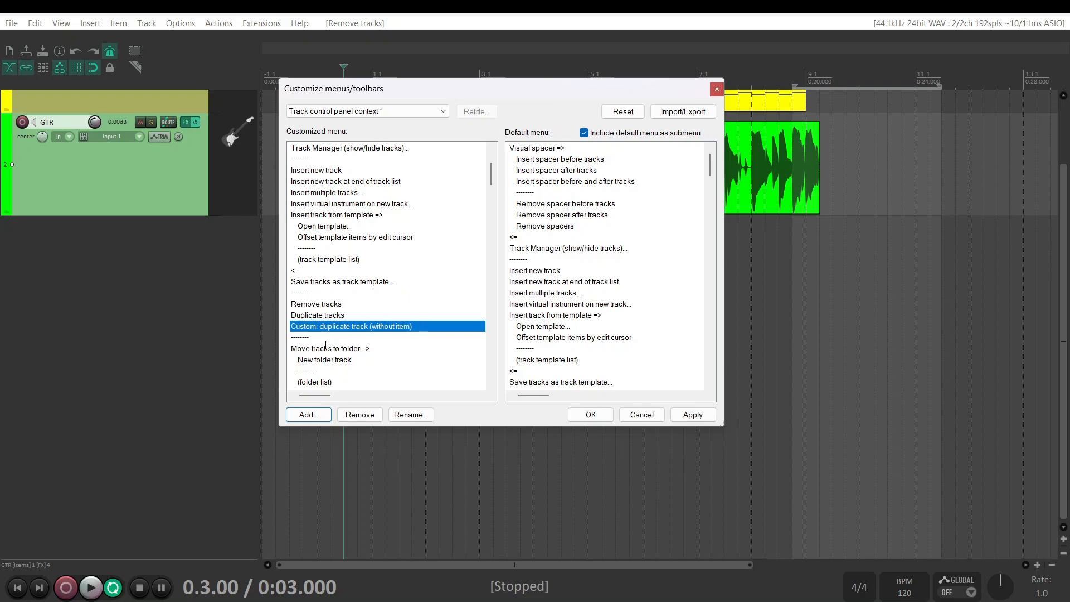
left_click(584, 415)
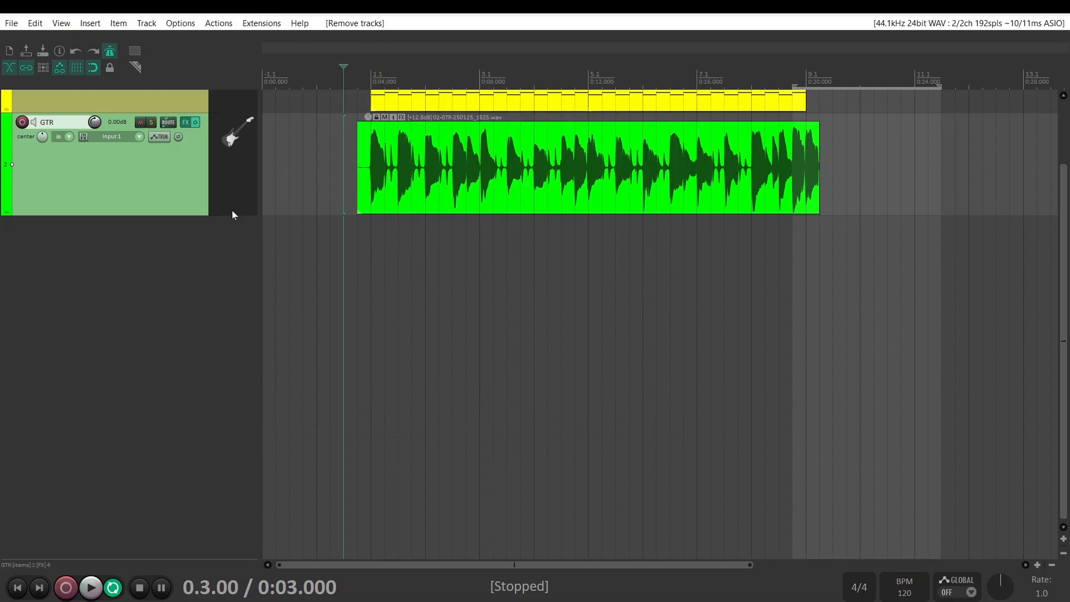
Run Custom: duplicate track (without item) on the GTR track from its context menu and reselect the original track
right_click(146, 167)
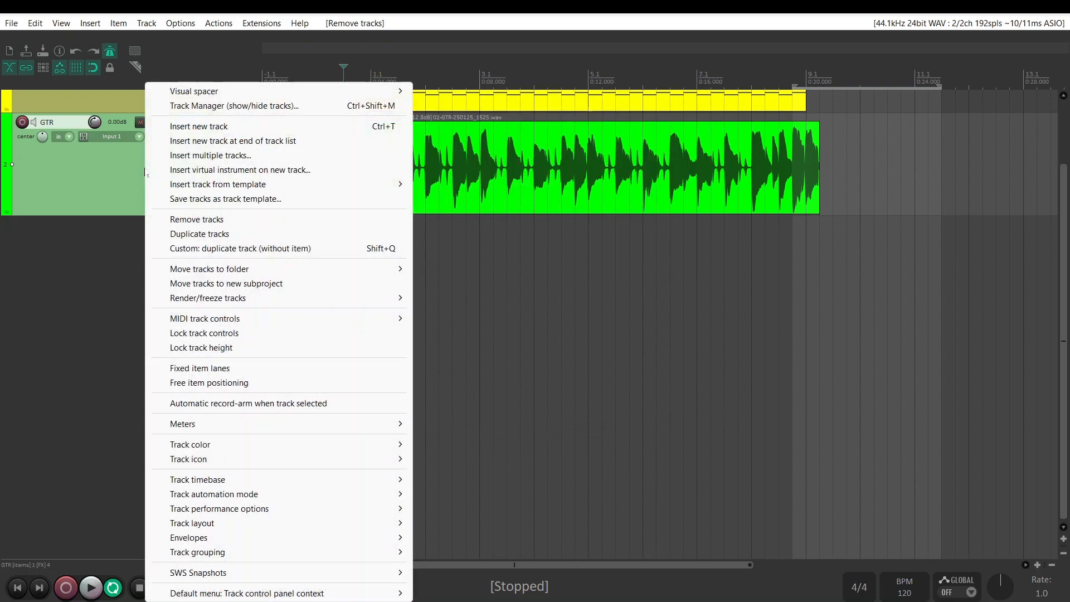
left_click(236, 249)
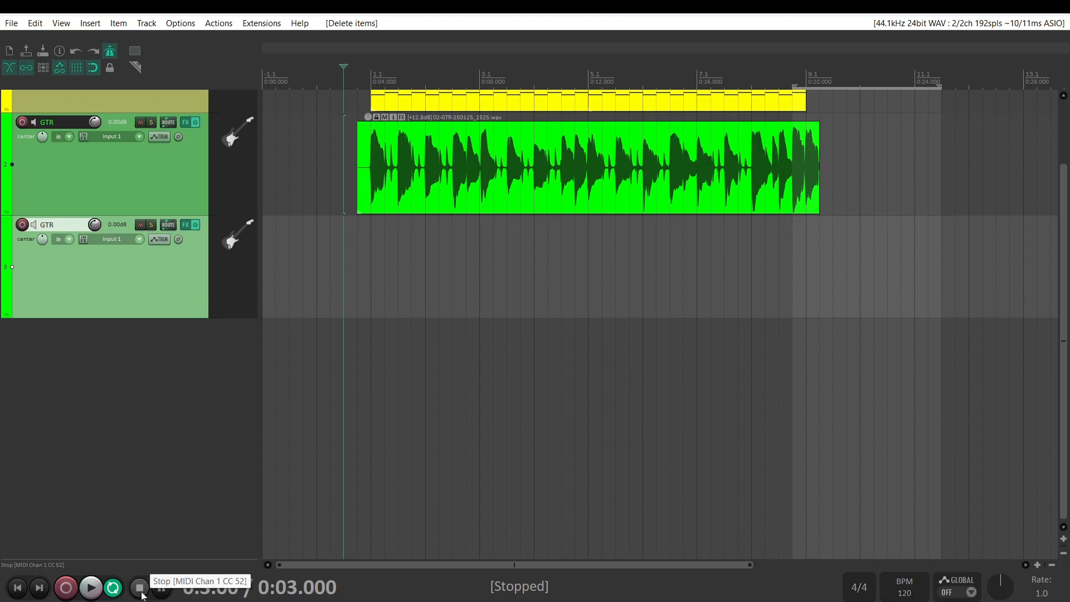
left_click(167, 136)
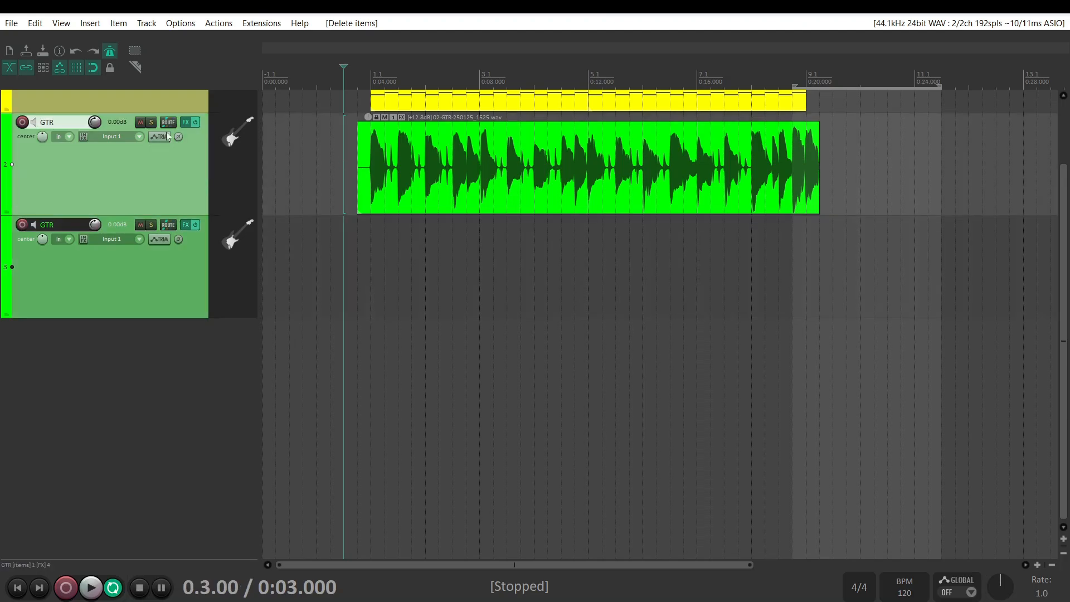
Arm the duplicated GTR track and record a second guitar take on it starting from 0:02.000
left_click(22, 225)
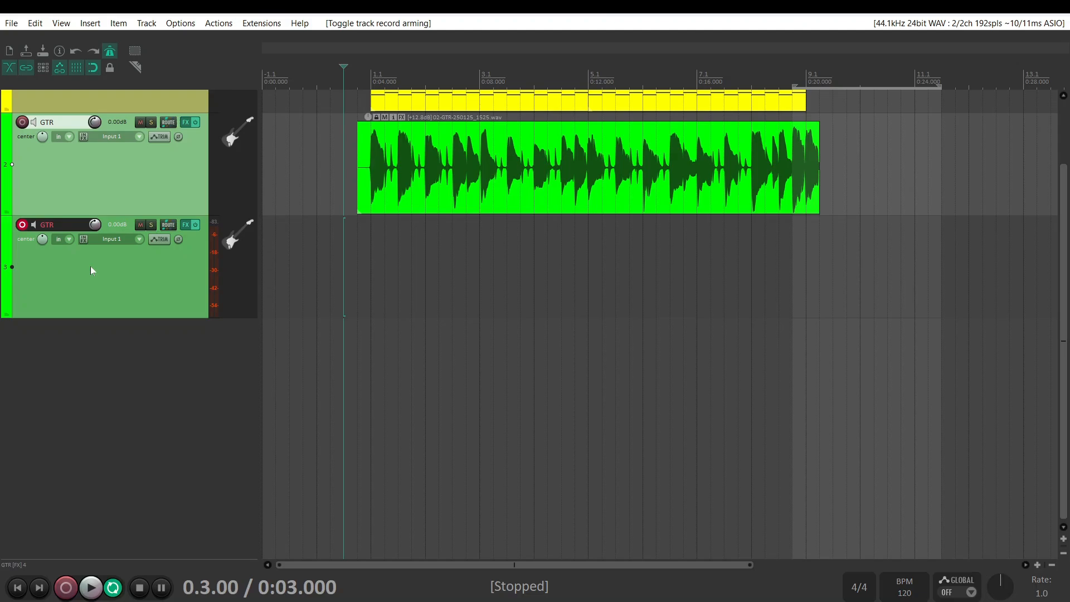
left_click(315, 292)
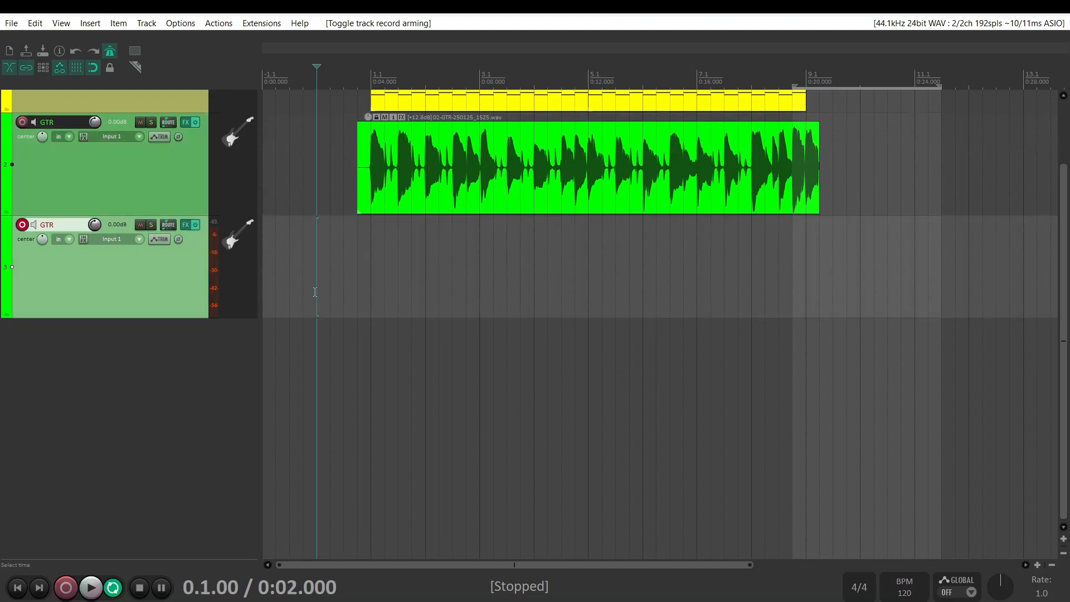
left_click(65, 588)
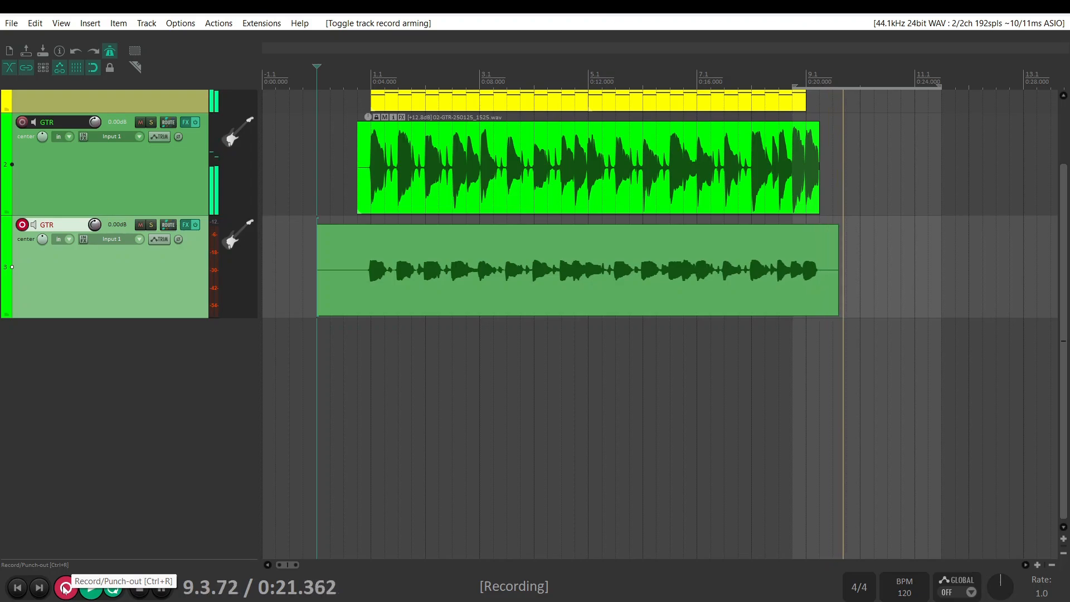
left_click(65, 589)
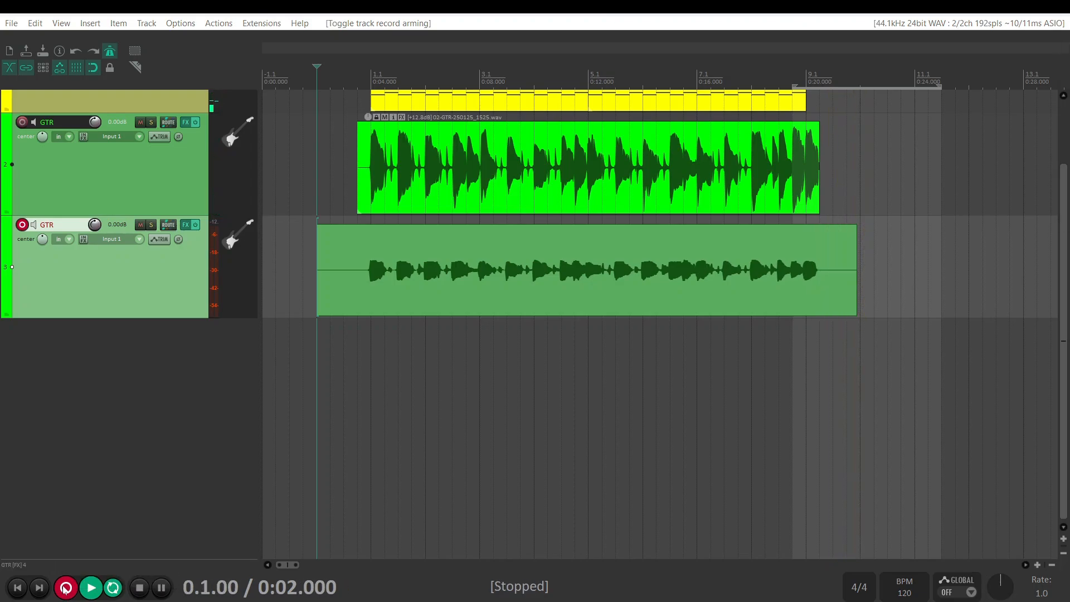
Pan the original GTR track 100% left and its duplicate 100% right, and play back the doubled guitars
left_click_drag(42, 137, 43, 139)
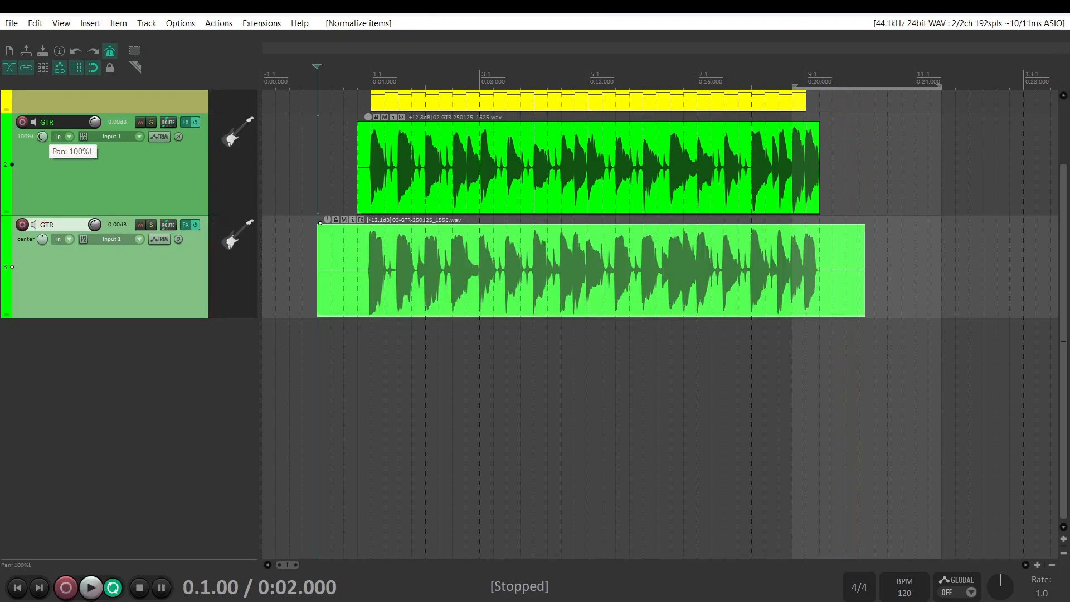
mouse_move(38, 239)
left_mouse_down()
mouse_move(38, 228)
mouse_move(40, 244)
left_mouse_up()
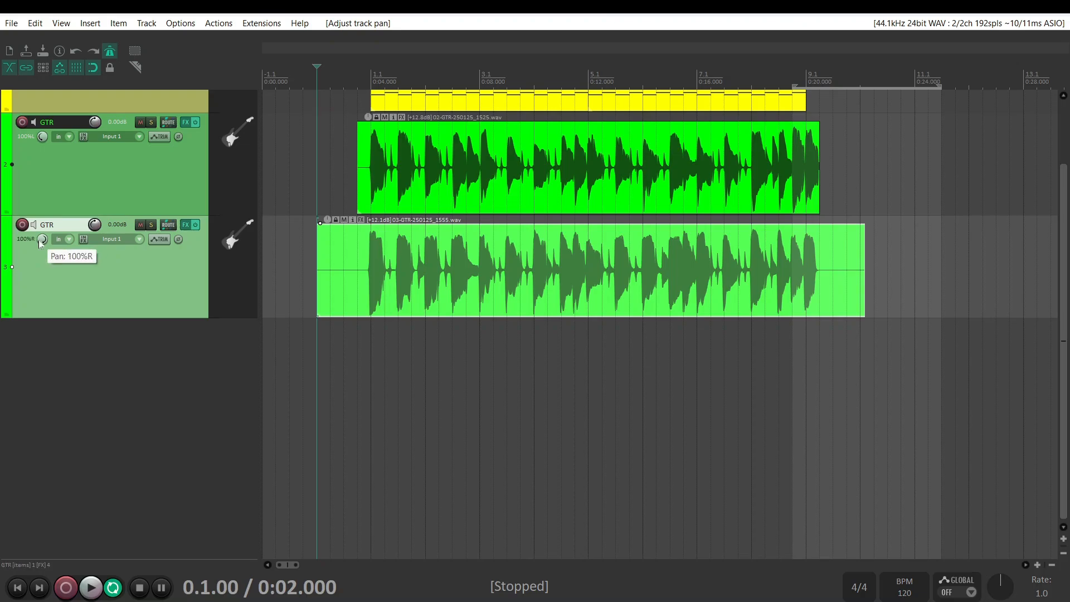
left_click(88, 593)
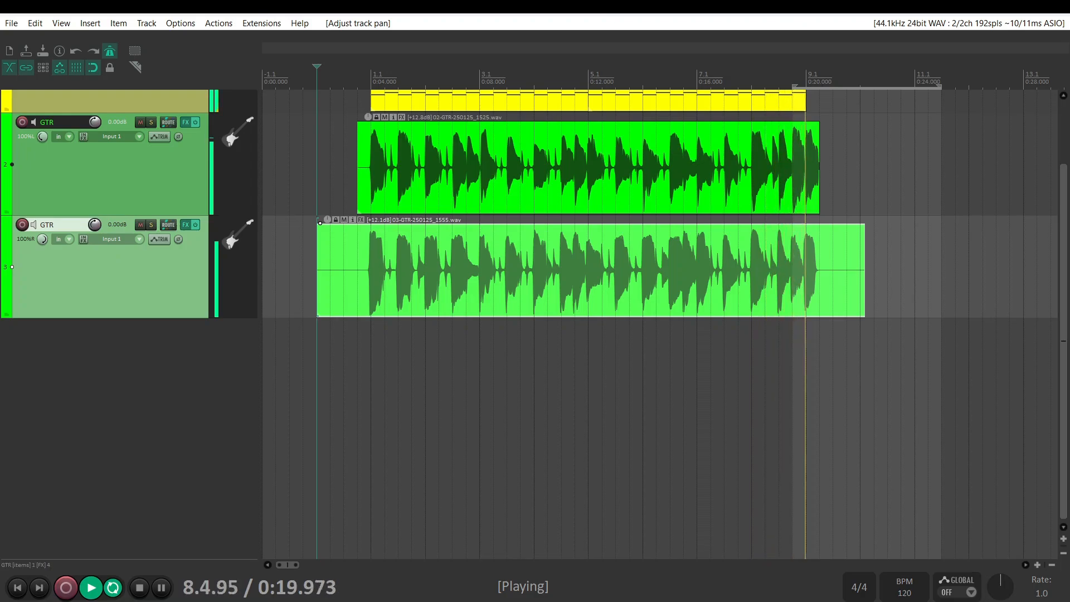
key("space")
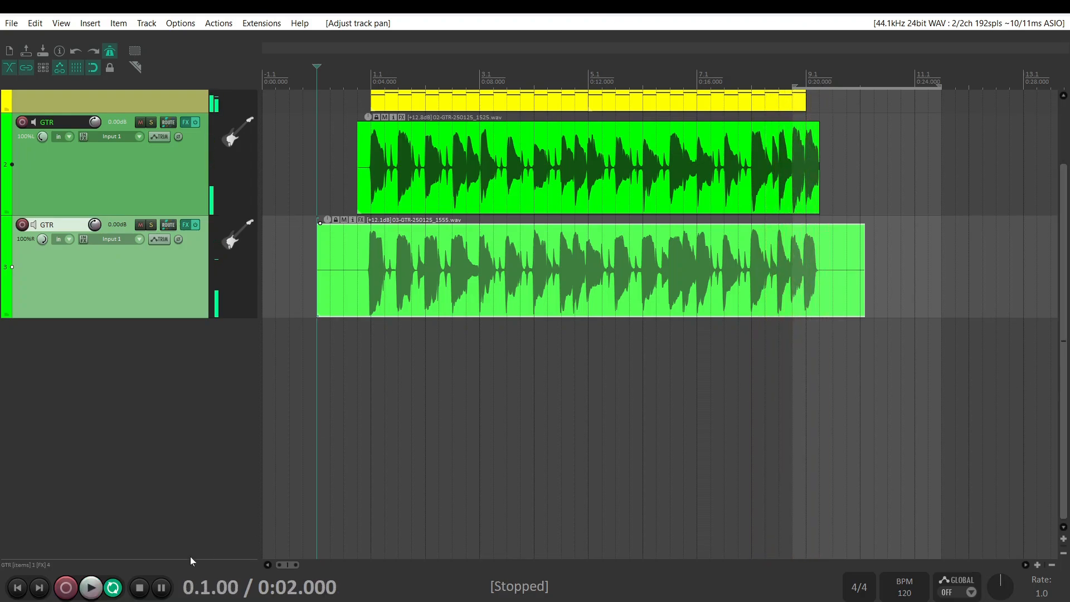